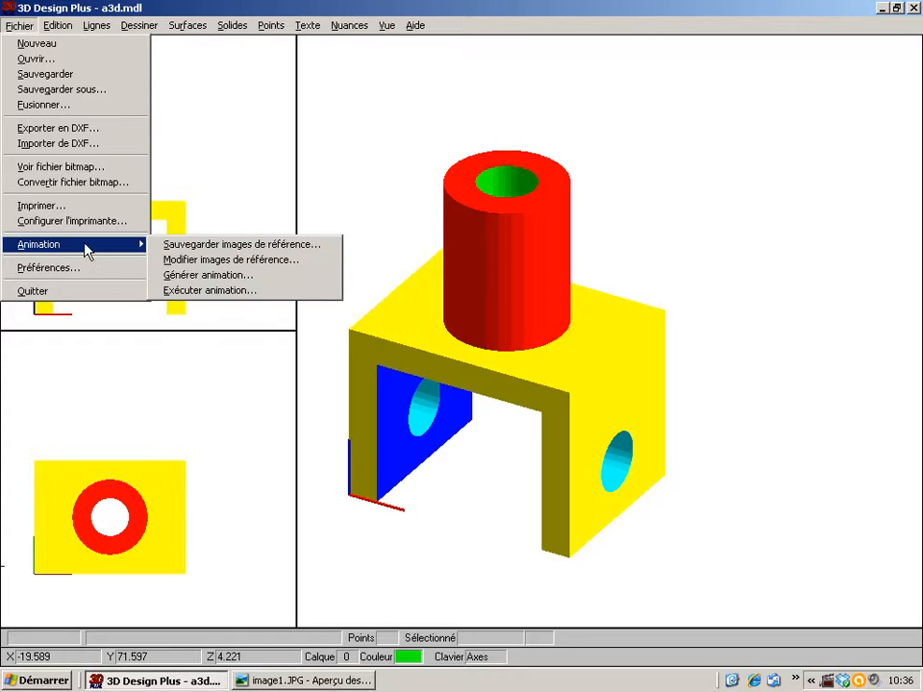
# - Preview the bracket animation at full image size with fast shading, and close the playback
pyautogui.click(154, 275)
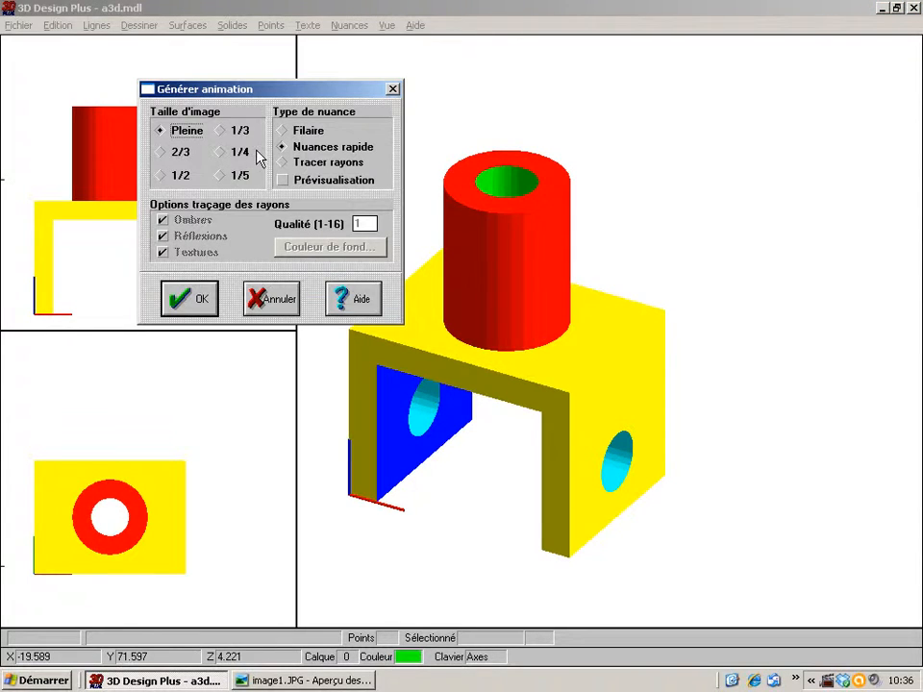
pyautogui.click(282, 181)
pyautogui.click(197, 299)
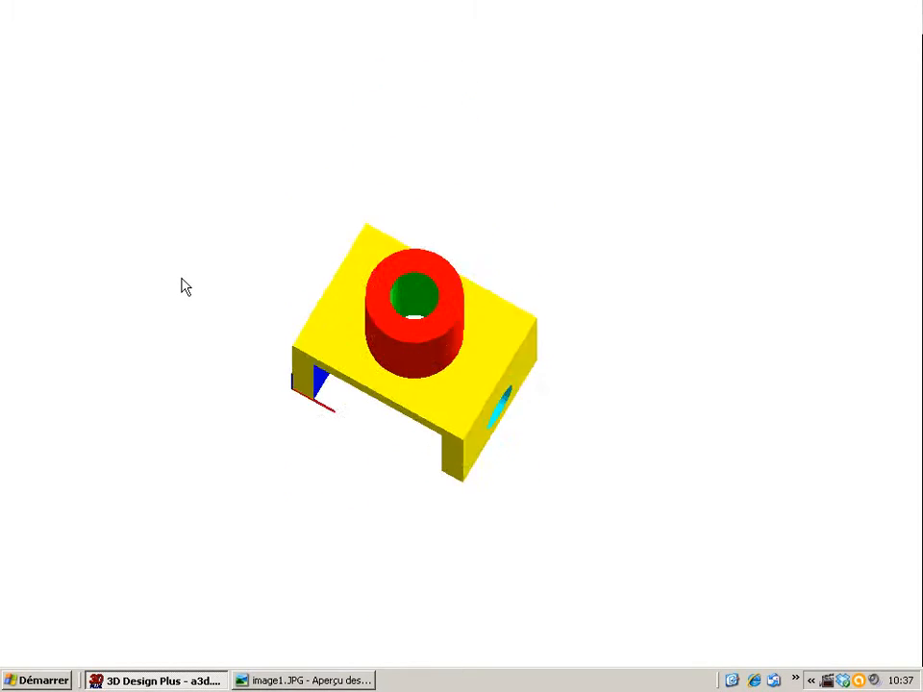
pyautogui.click(480, 404)
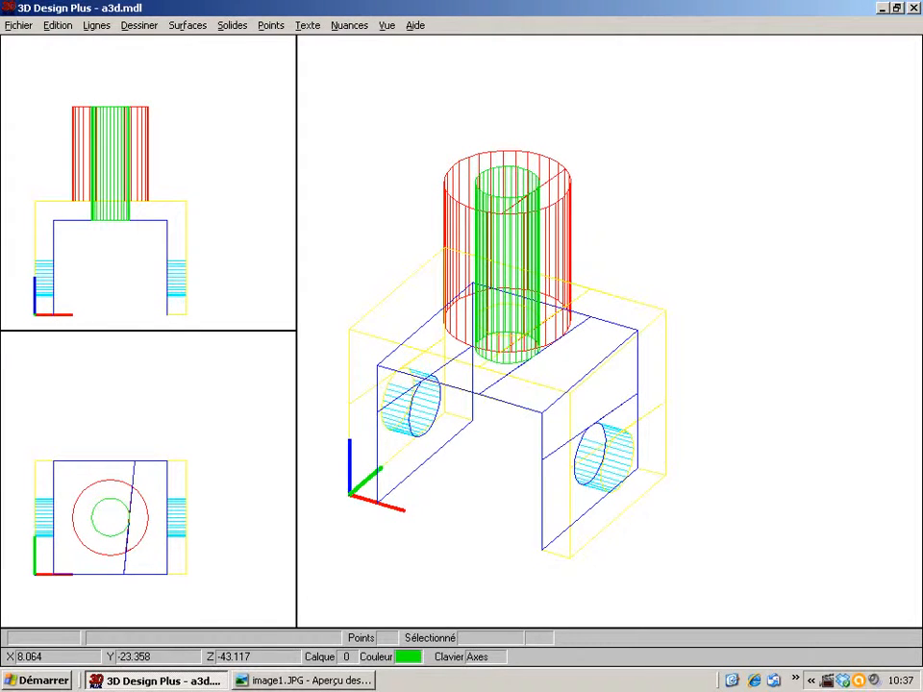
# - Switch to the Windows image viewer and examine the modelling stages from image1.JPG through image11.JPG
pyautogui.click(323, 682)
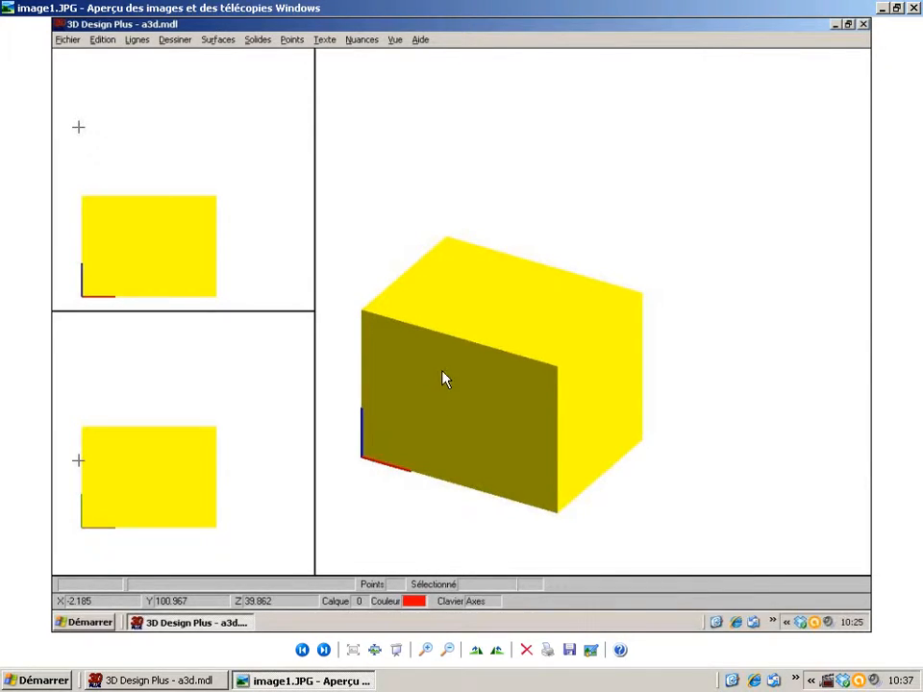
pyautogui.click(325, 653)
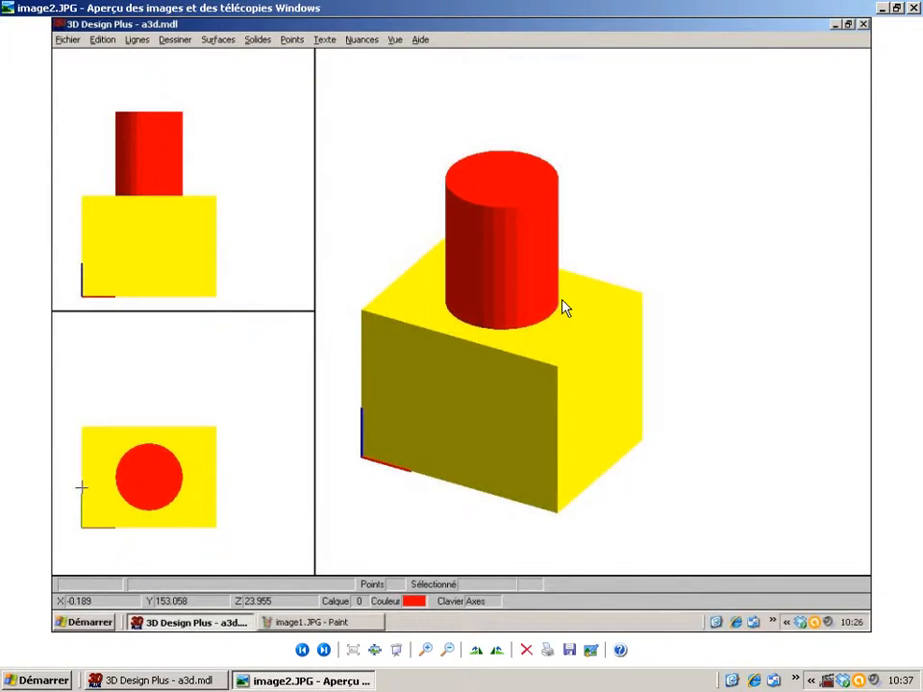
pyautogui.click(324, 650)
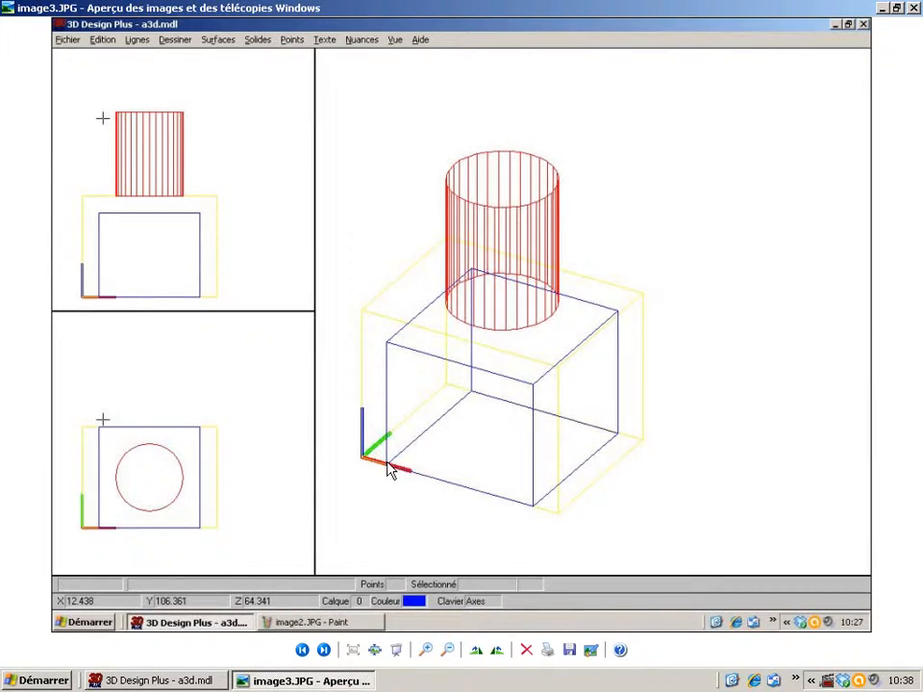
pyautogui.click(323, 650)
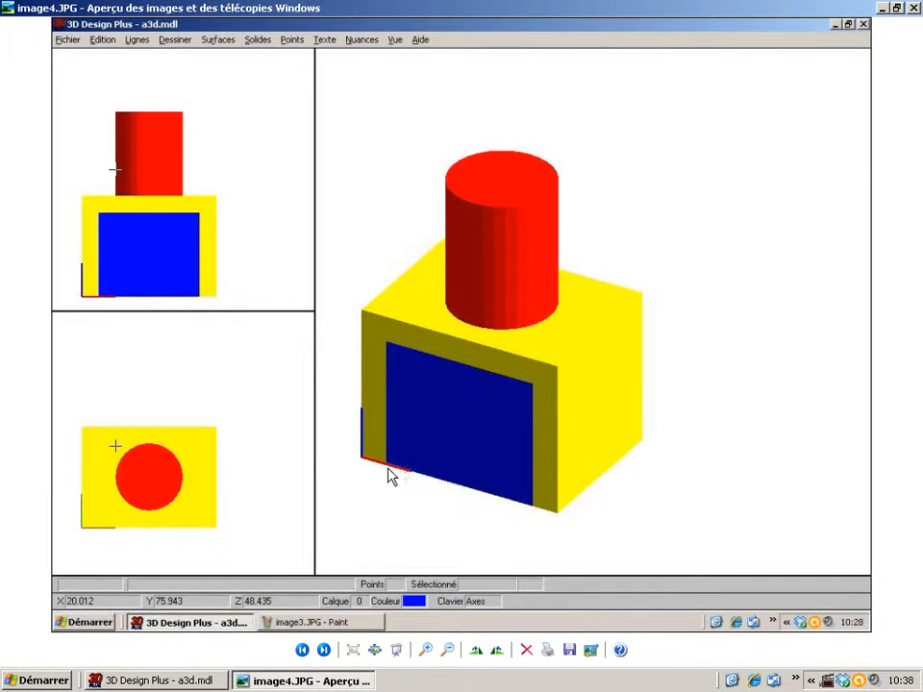
pyautogui.click(324, 651)
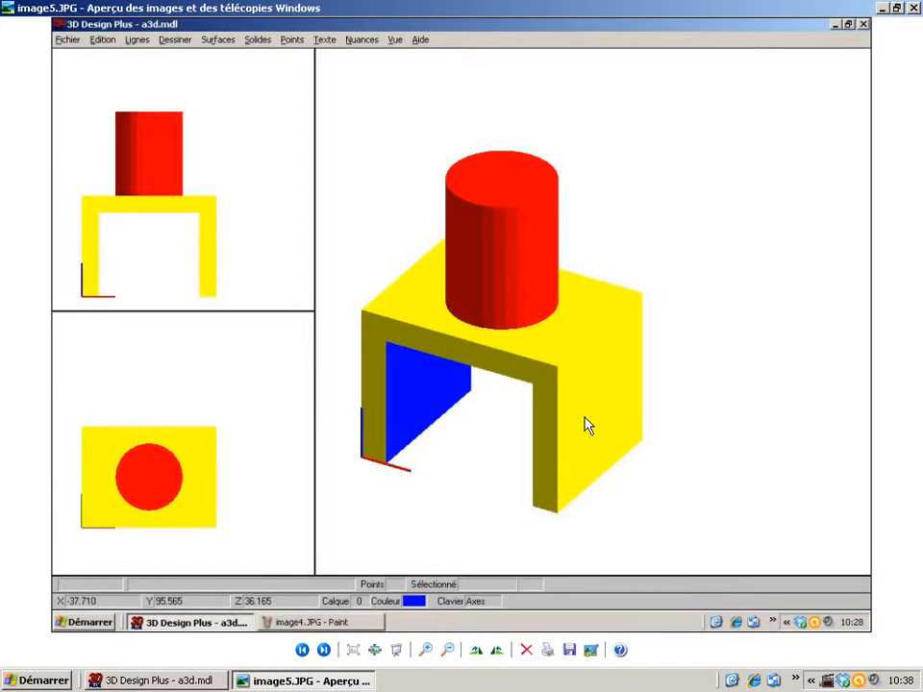
pyautogui.click(324, 651)
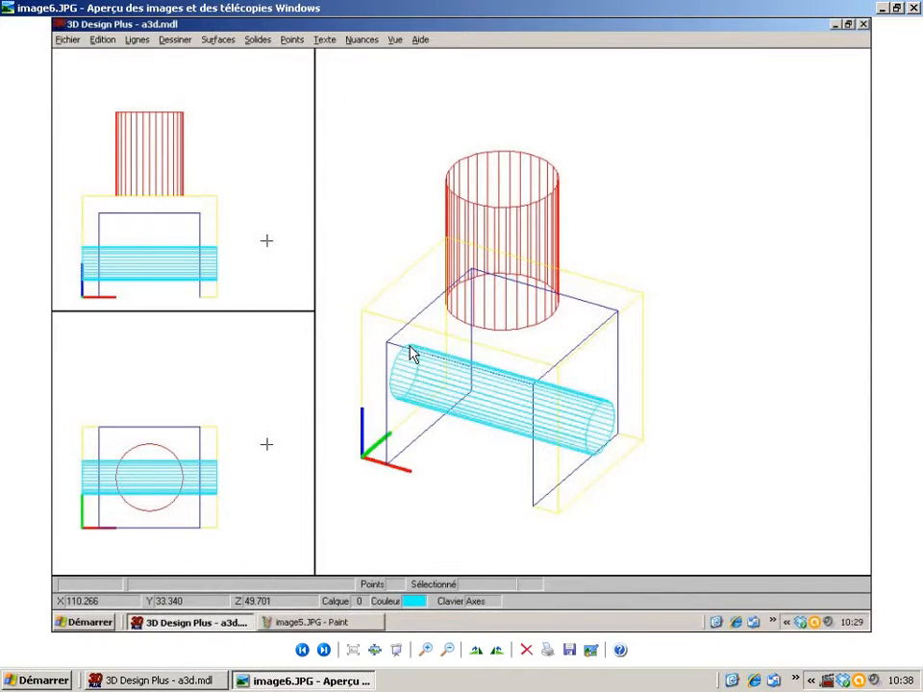
pyautogui.click(324, 650)
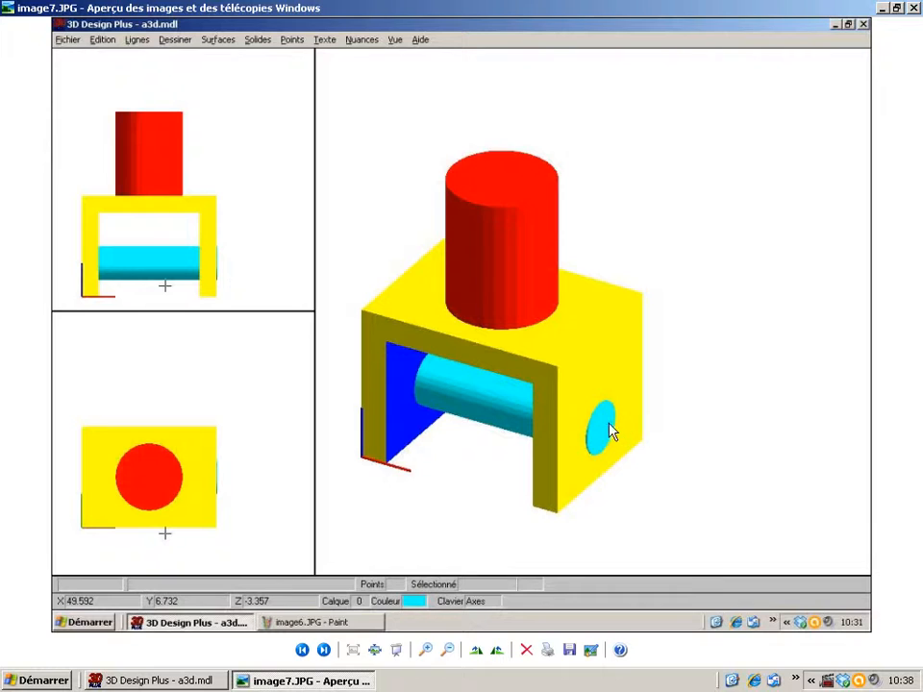
pyautogui.click(325, 651)
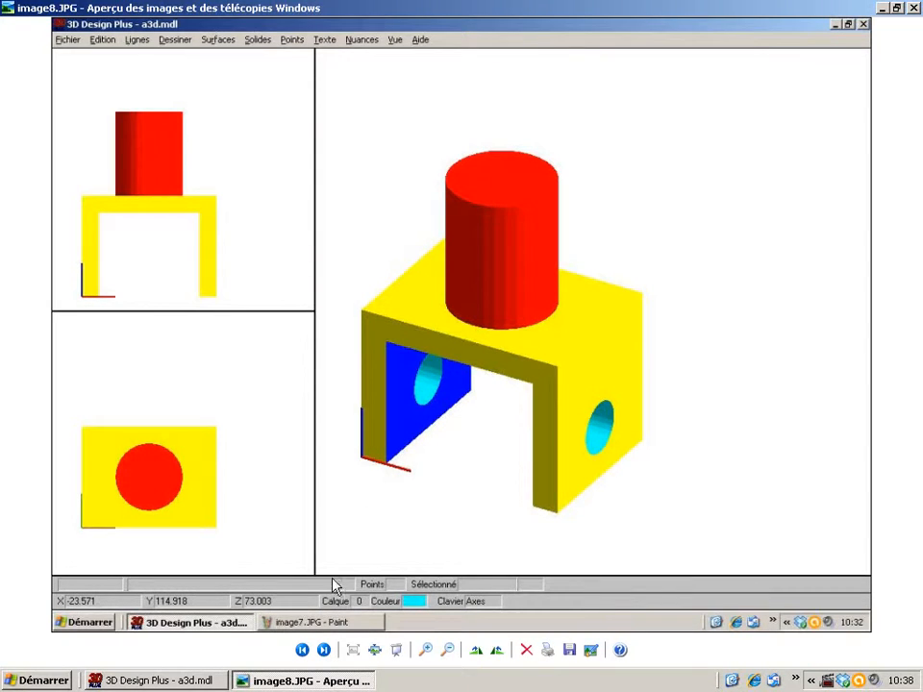
pyautogui.click(325, 651)
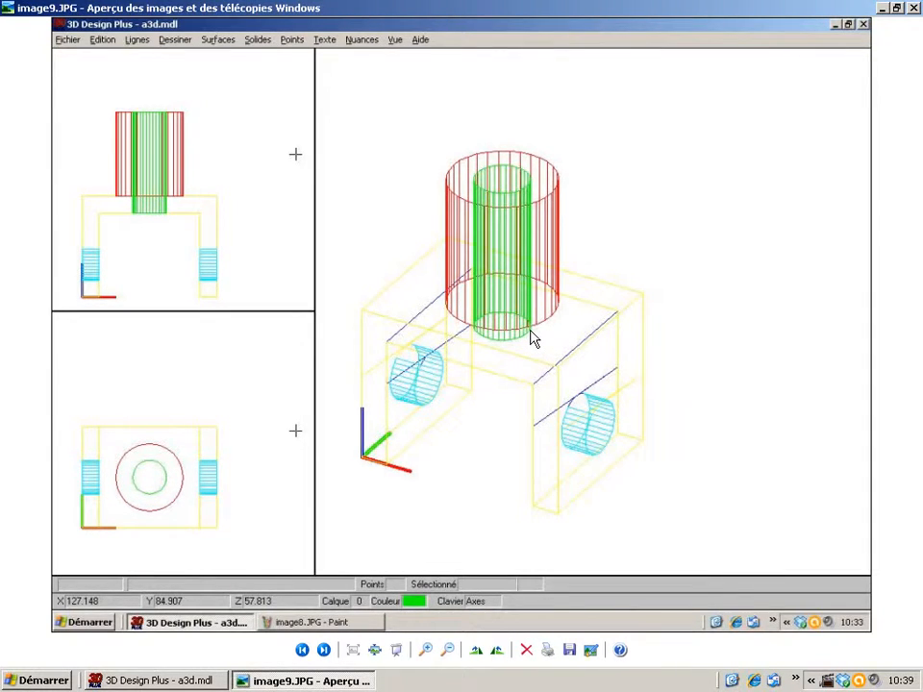
pyautogui.click(324, 650)
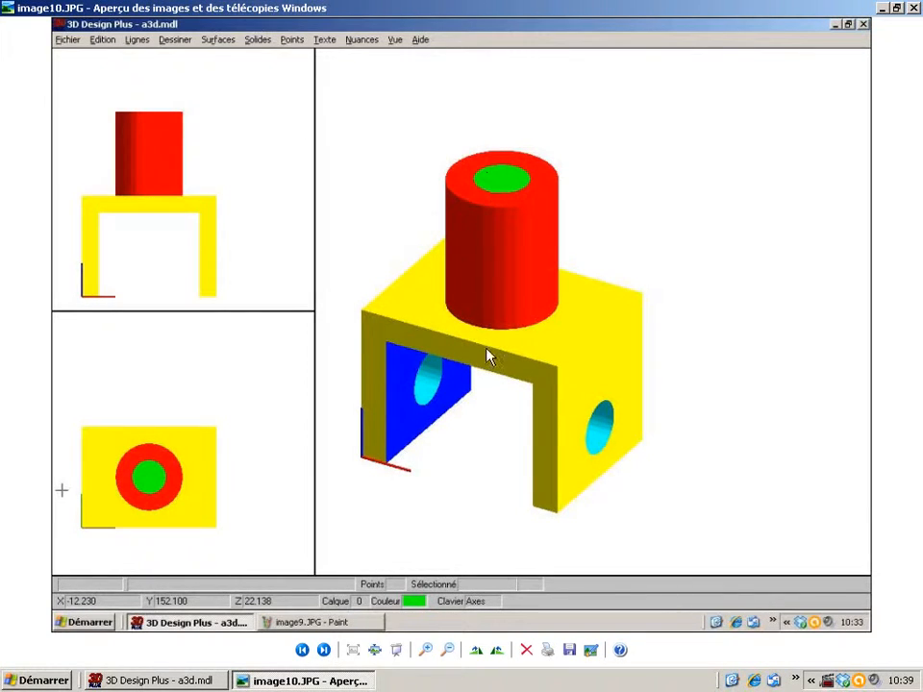
pyautogui.click(324, 650)
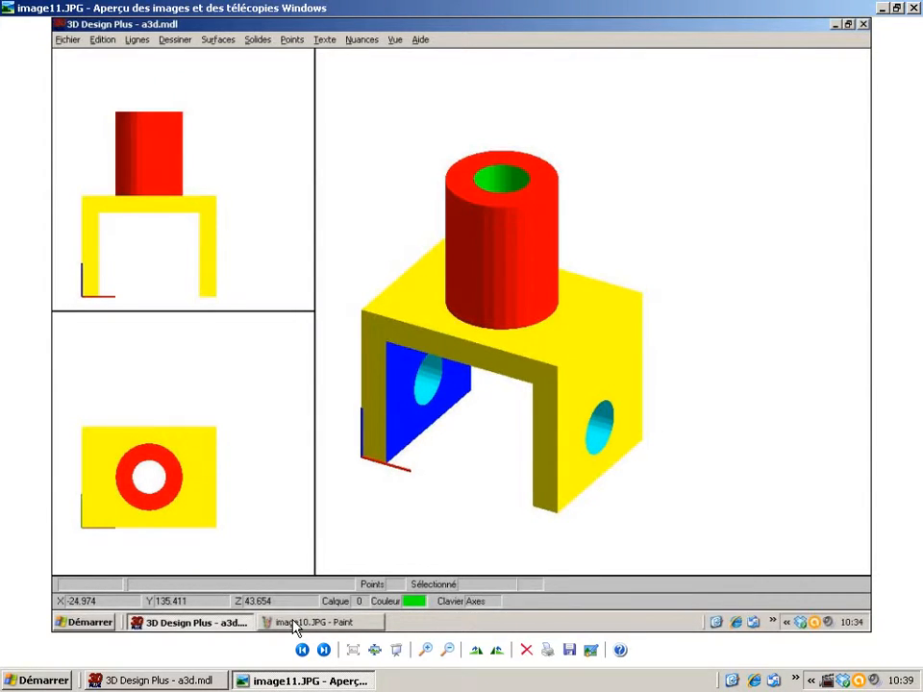
# - Switch back to 3D Design Plus and display the finished bracket shaded in all views
pyautogui.click(181, 679)
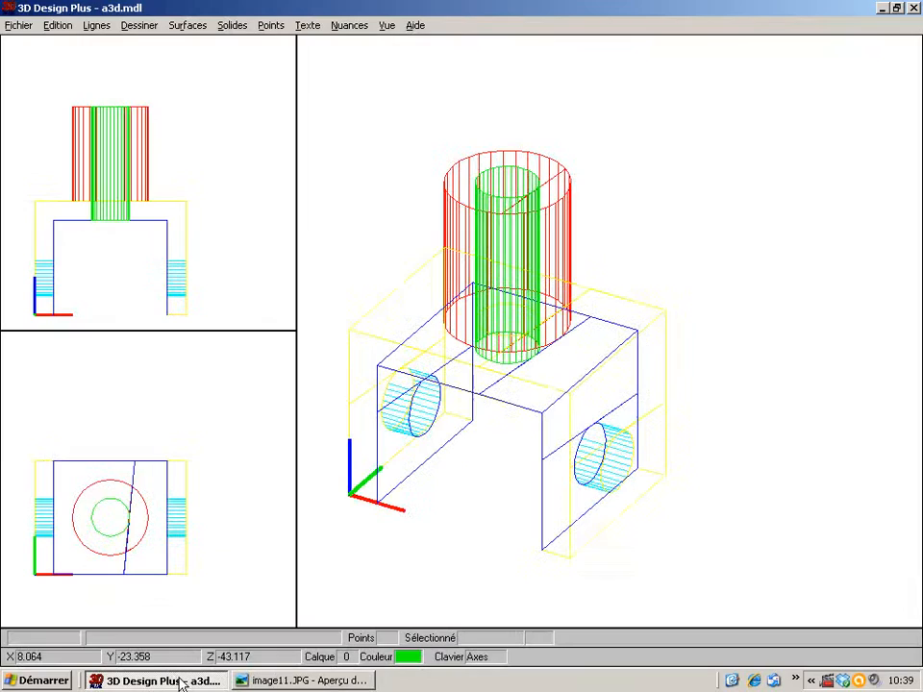
pyautogui.click(344, 31)
pyautogui.click(350, 41)
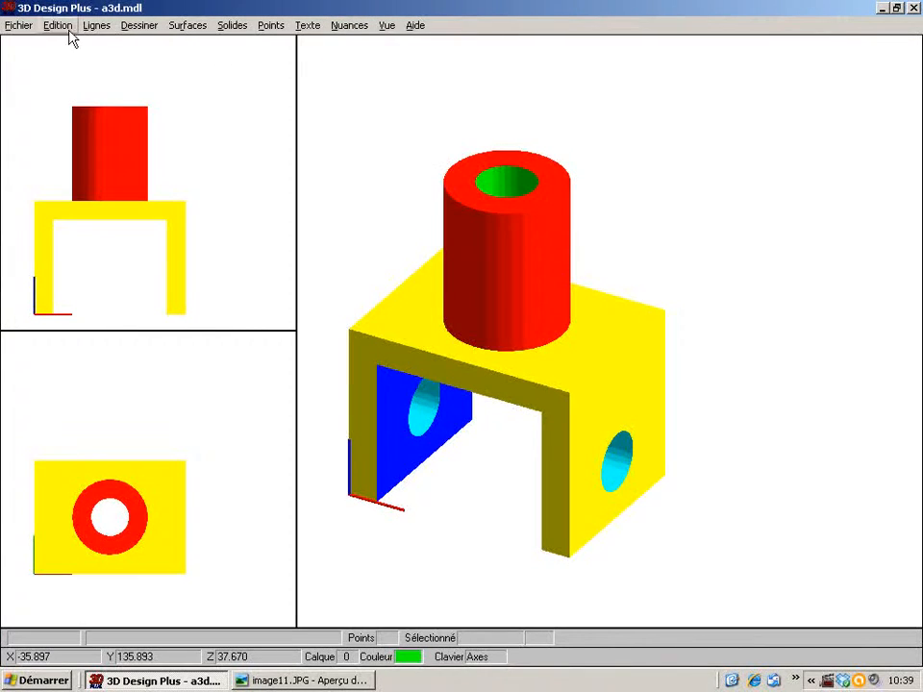
# - Open a3d.mdl from c:\3dplus without saving the changes to the current model
pyautogui.click(19, 26)
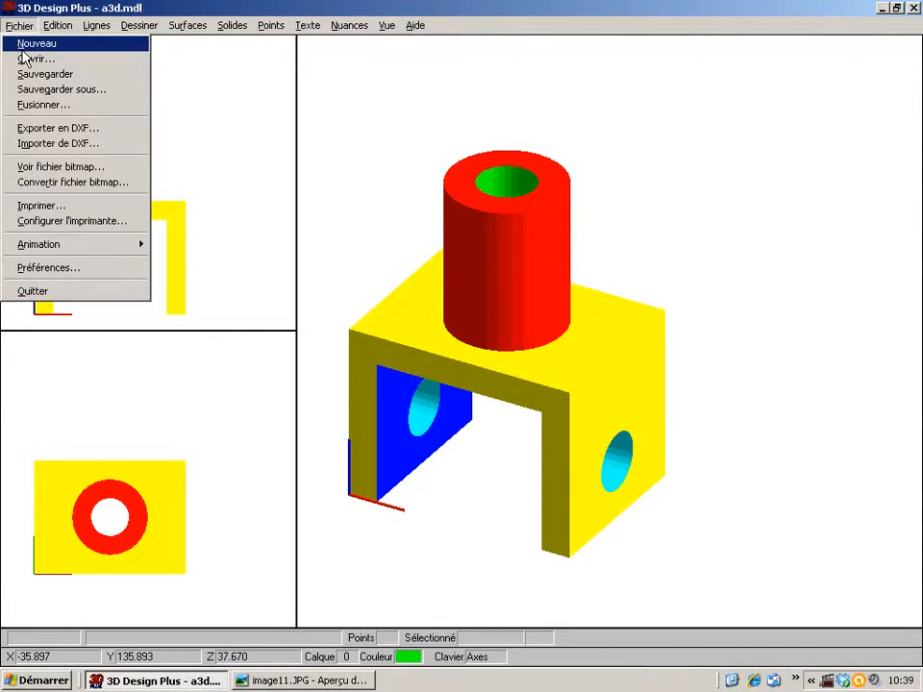
pyautogui.click(26, 61)
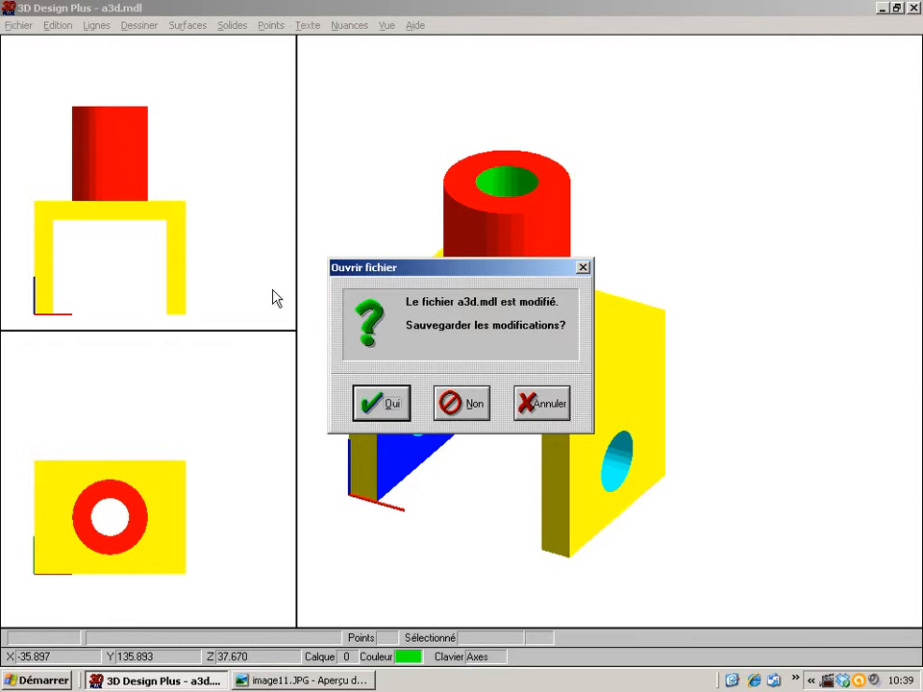
pyautogui.click(458, 405)
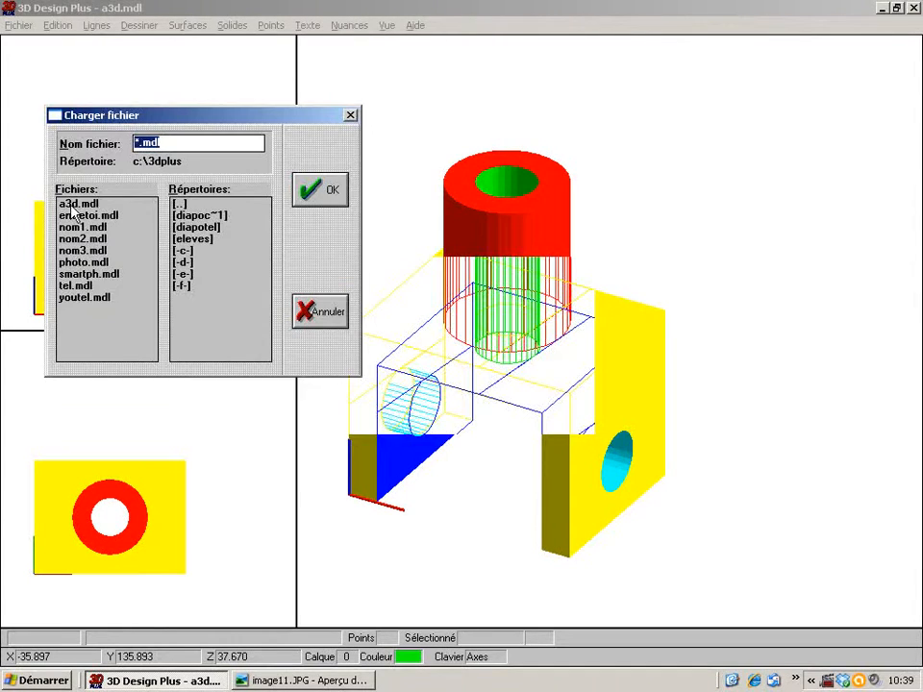
pyautogui.click(317, 192)
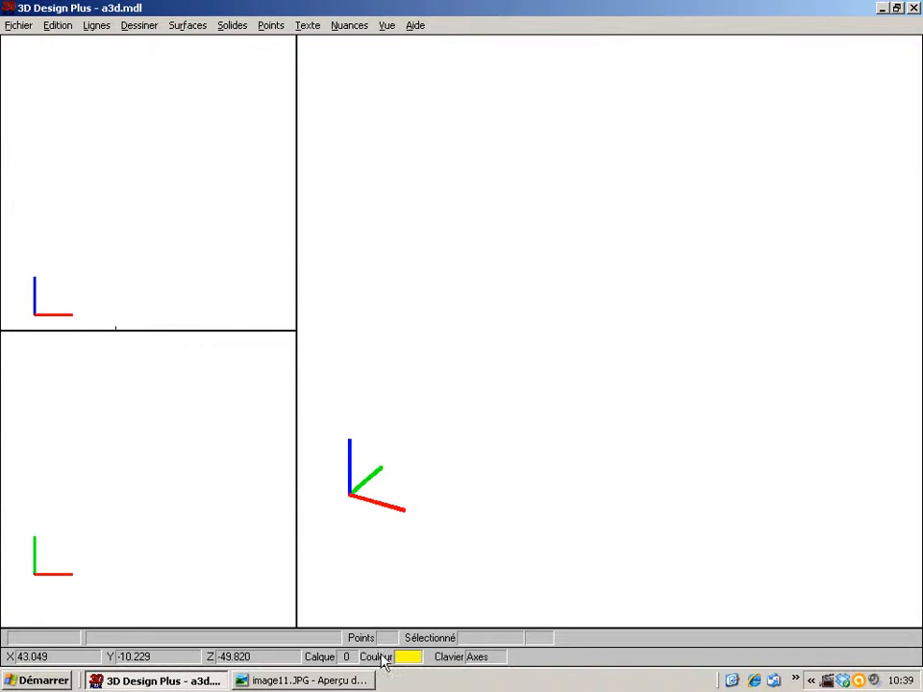
# - Start a parallelepiped in yellow with its first corner at absolute coordinates X 0, Y 0, Z 0
pyautogui.click(138, 26)
pyautogui.click(157, 59)
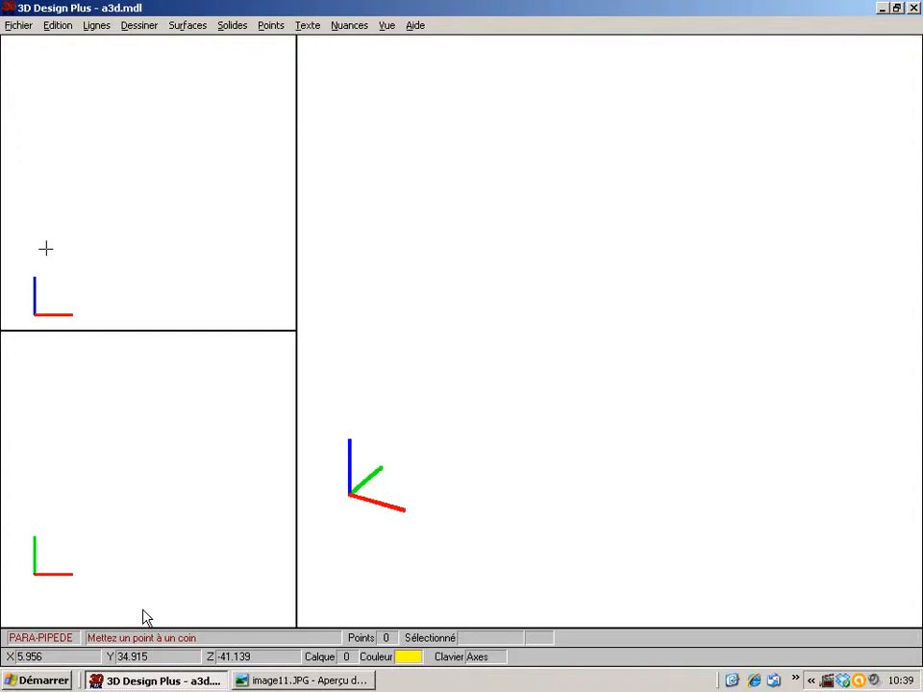
pyautogui.press(';')
pyautogui.write('0')
pyautogui.press('Tab')
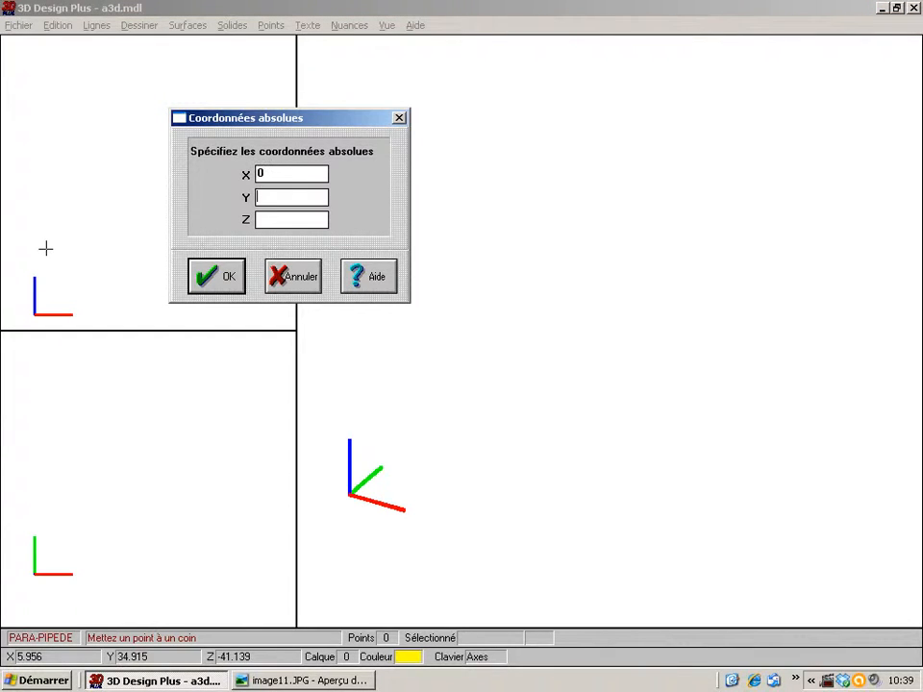
pyautogui.write('0')
pyautogui.press('Tab')
pyautogui.write('0')
pyautogui.press('Return')
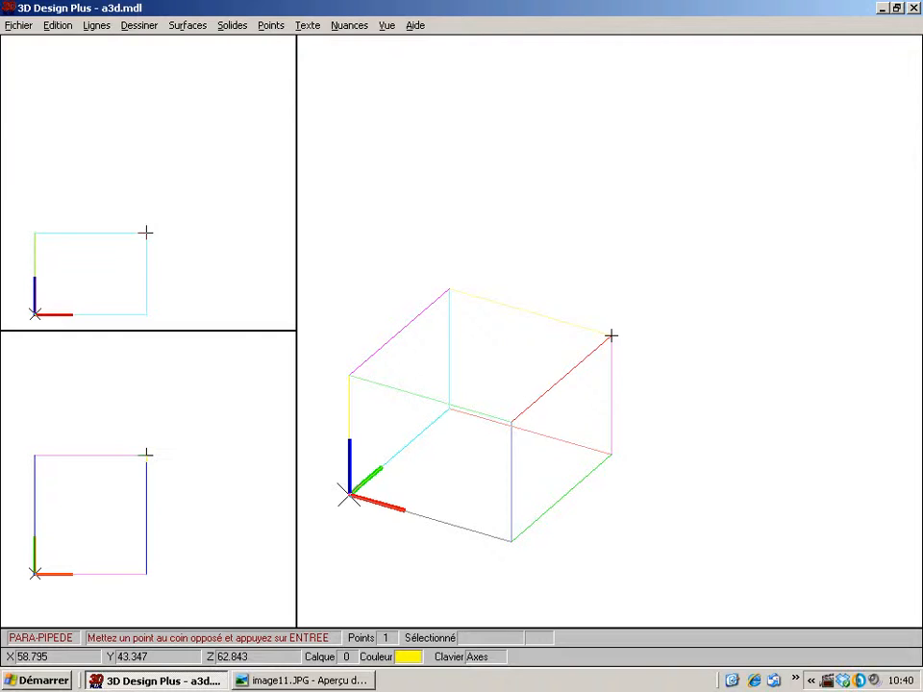
# - Finish the box with its opposite corner at relative coordinates X 80, Y 60, Z 60, and shade the views
pyautogui.press("'")
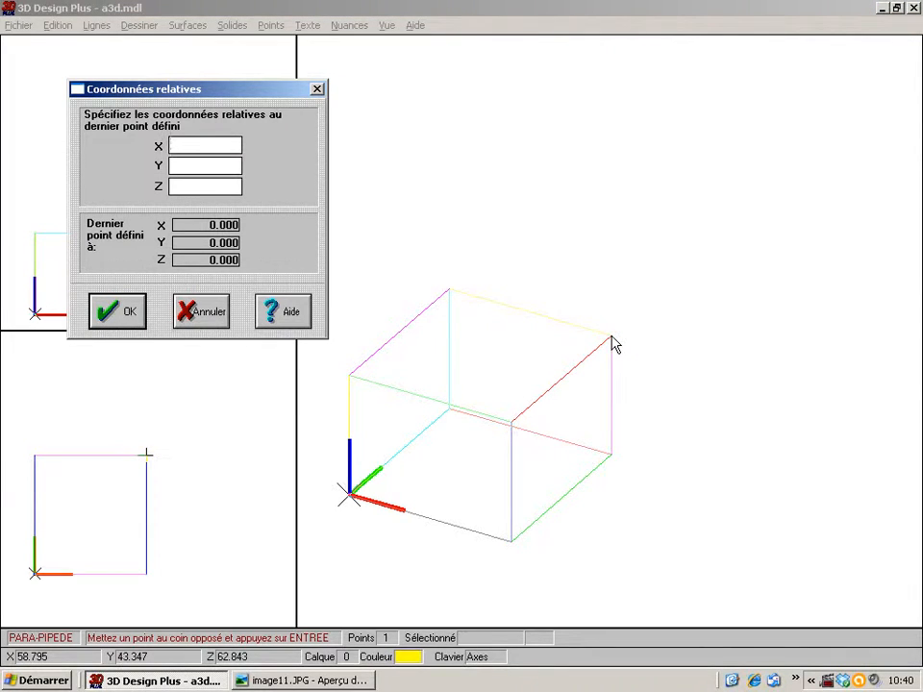
pyautogui.write('80')
pyautogui.press('Tab')
pyautogui.write('60')
pyautogui.press('Tab')
pyautogui.write('60')
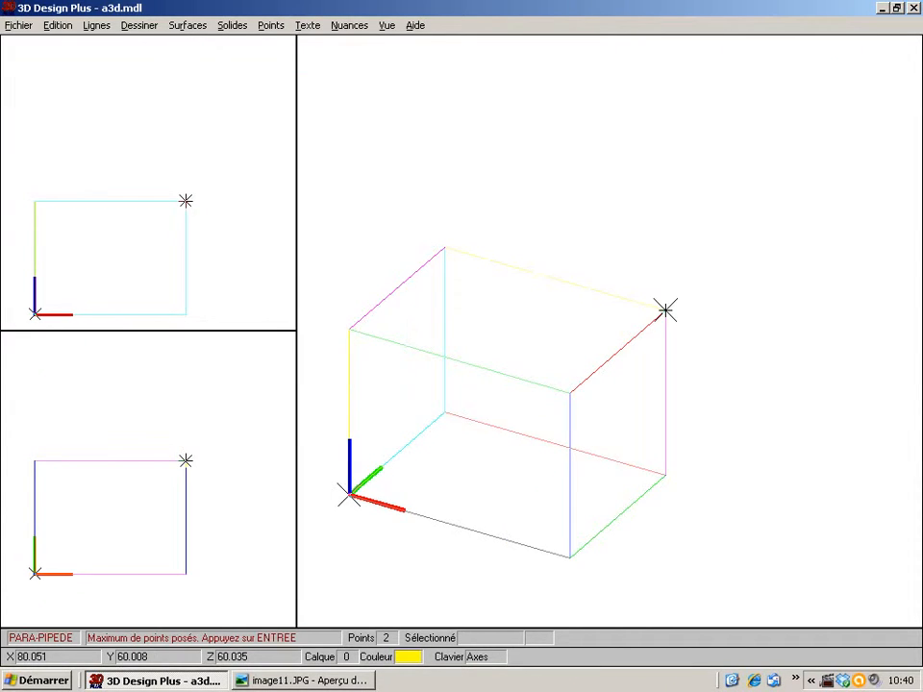
pyautogui.press('Return')
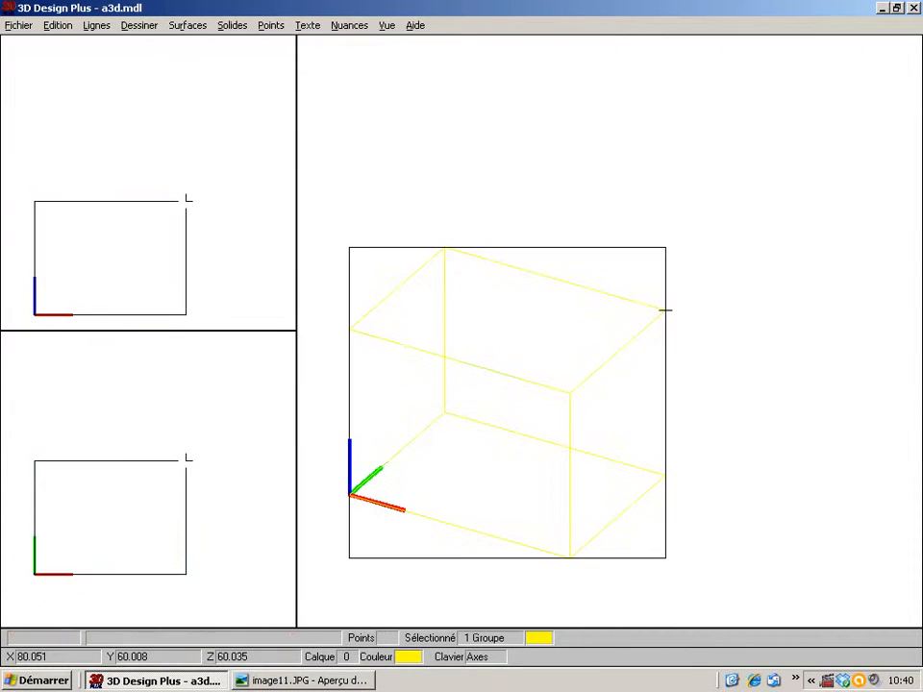
pyautogui.click(342, 25)
pyautogui.click(345, 45)
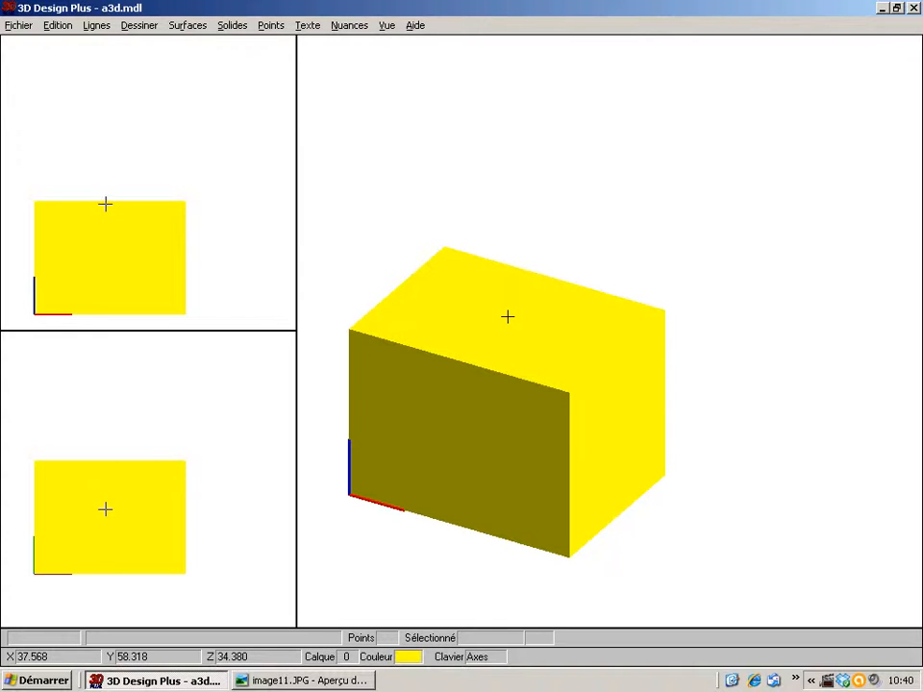
# - Set the current drawing colour to pure red, RGB 255, 0, 0, keeping the default material
pyautogui.click(412, 660)
pyautogui.click(365, 119)
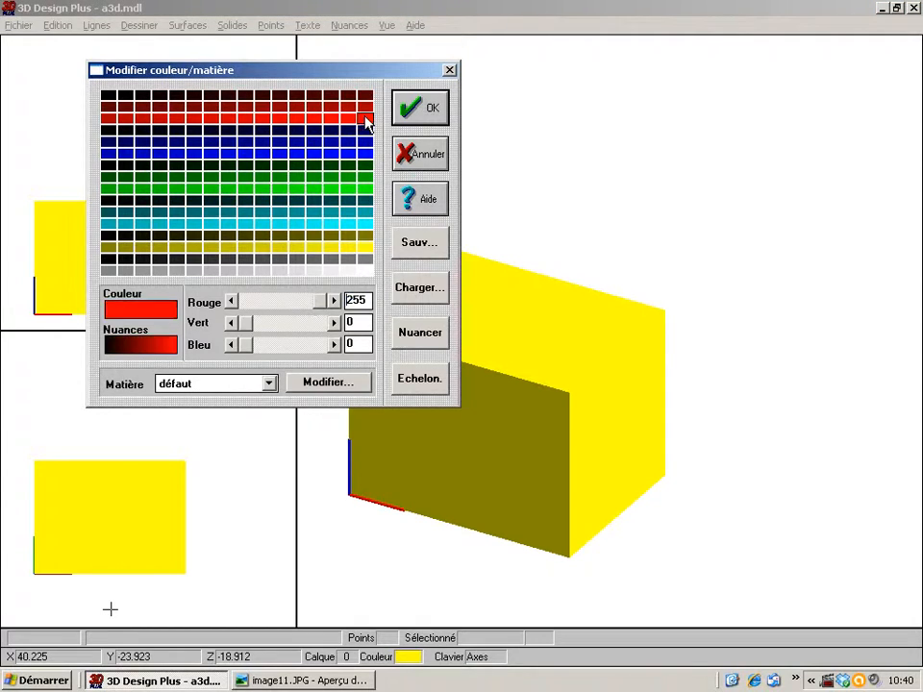
pyautogui.click(416, 107)
# - Start a cylinder on the box's upper face with its base centre at absolute X 40, Y 60, Z 30
pyautogui.click(143, 26)
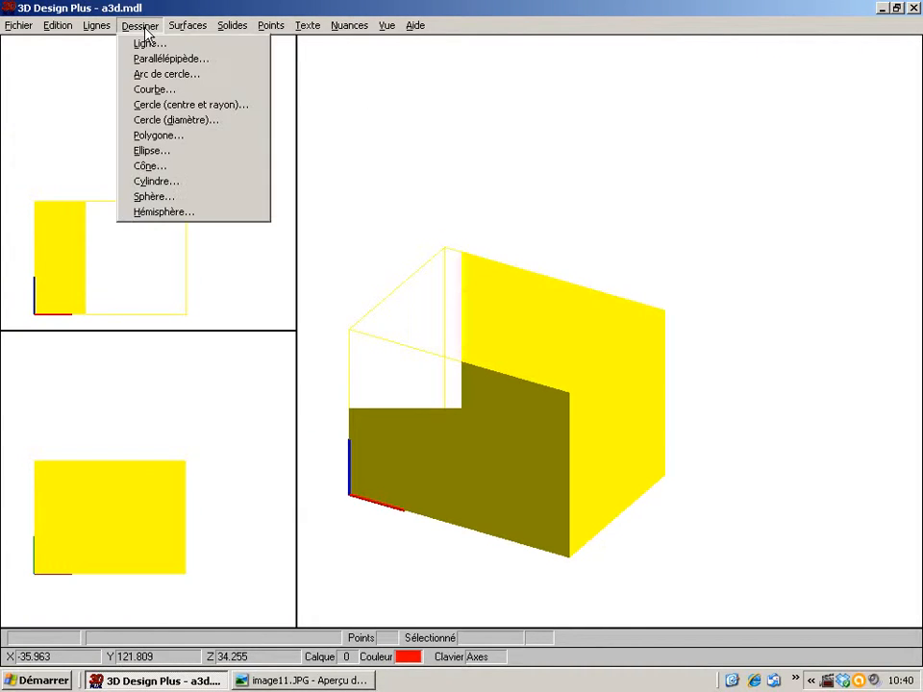
pyautogui.click(149, 181)
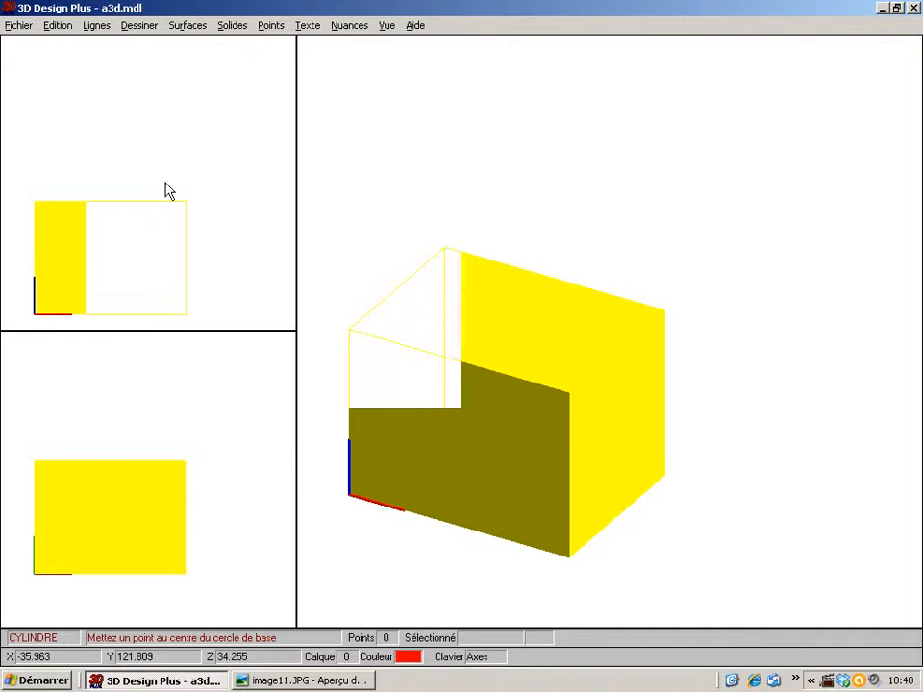
pyautogui.press("'")
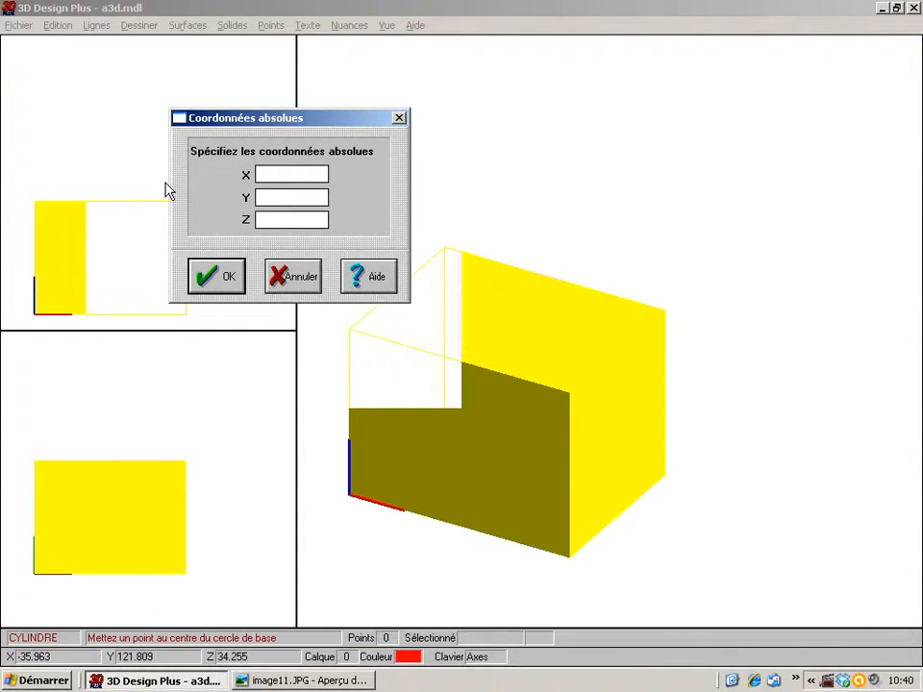
pyautogui.write('40')
pyautogui.press('Tab')
pyautogui.write('60')
pyautogui.press('Tab')
pyautogui.write('30')
pyautogui.press('Return')
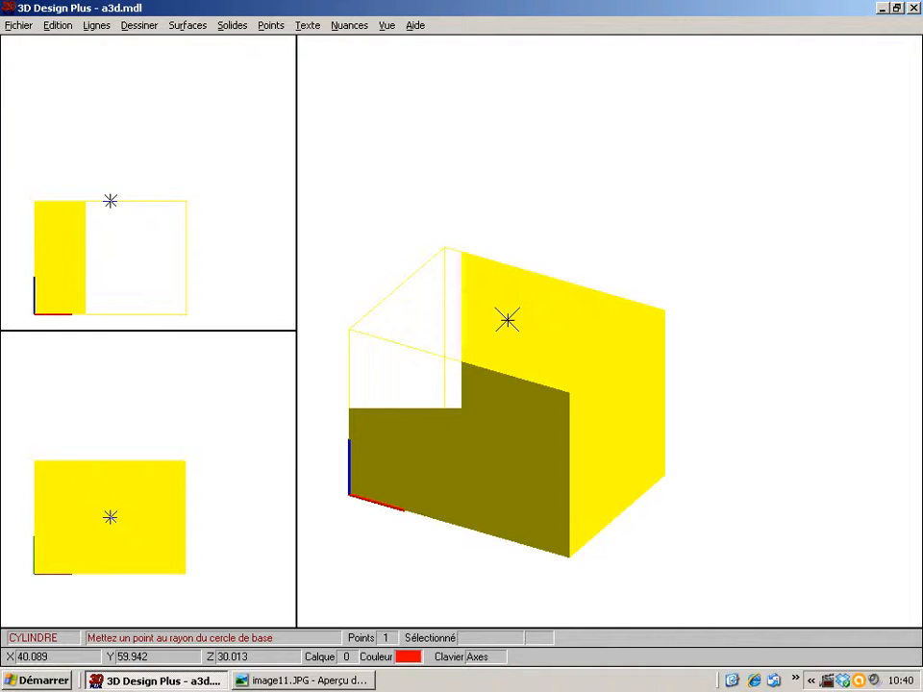
# - Finish the red cylinder with its radius point at relative X 20 and its height point at relative Y 50, and shade all views
pyautogui.press("'")
pyautogui.write('20')
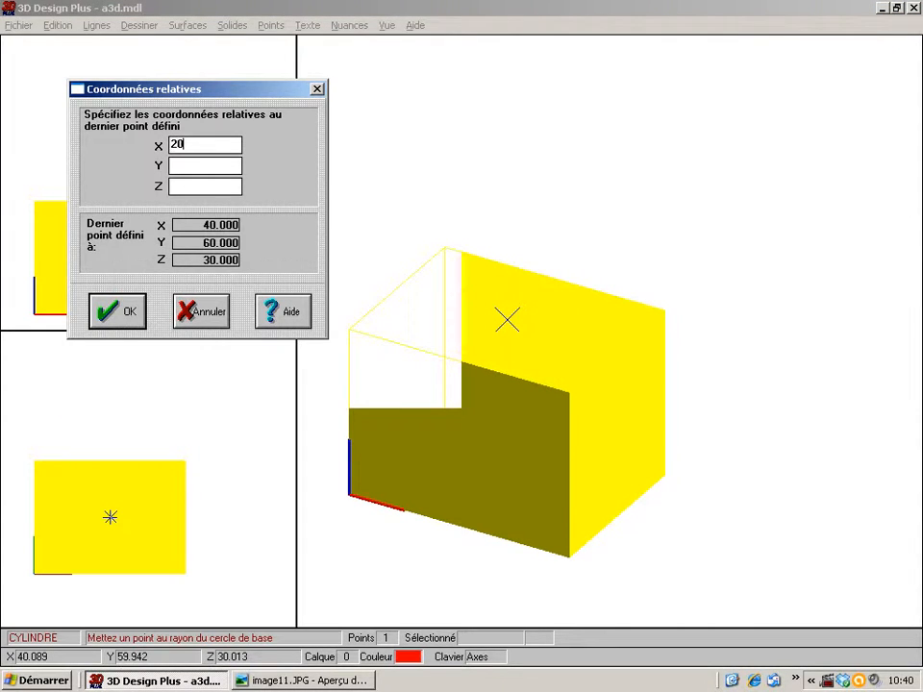
pyautogui.press('Return')
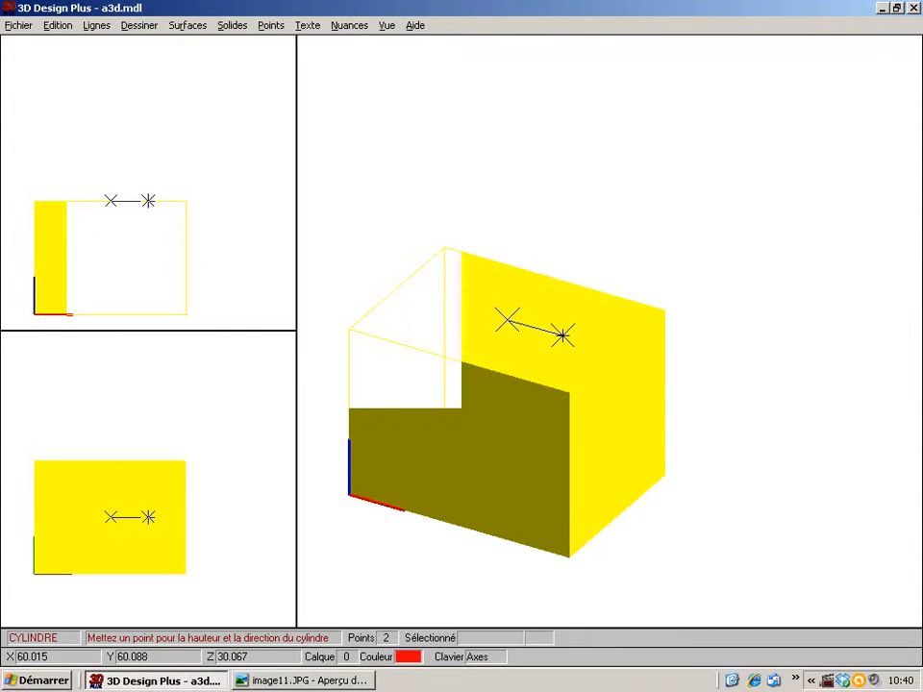
pyautogui.press("'")
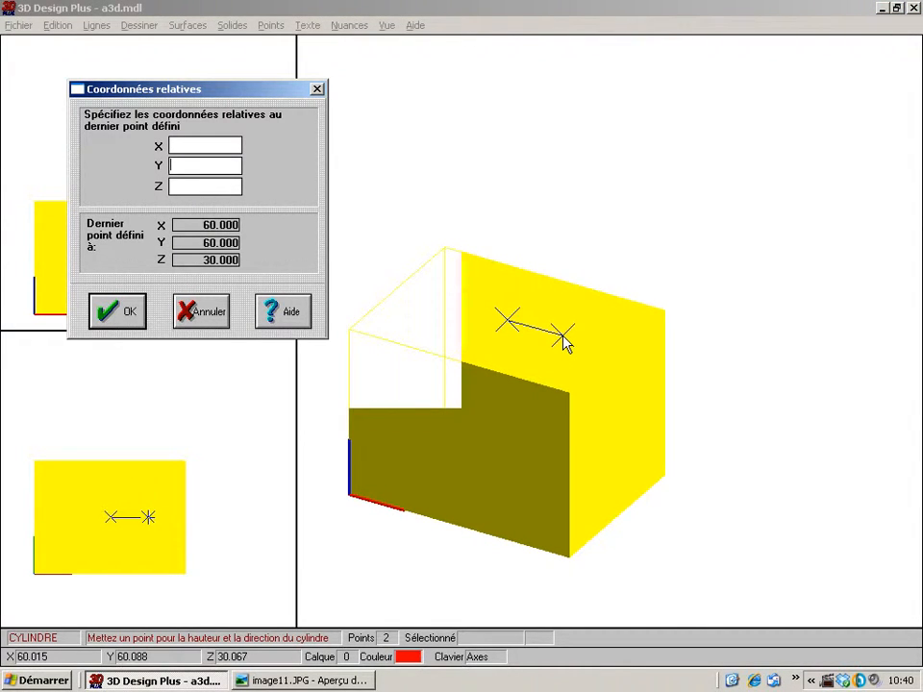
pyautogui.press('Tab')
pyautogui.write('50')
pyautogui.press('Return')
pyautogui.press('Return')
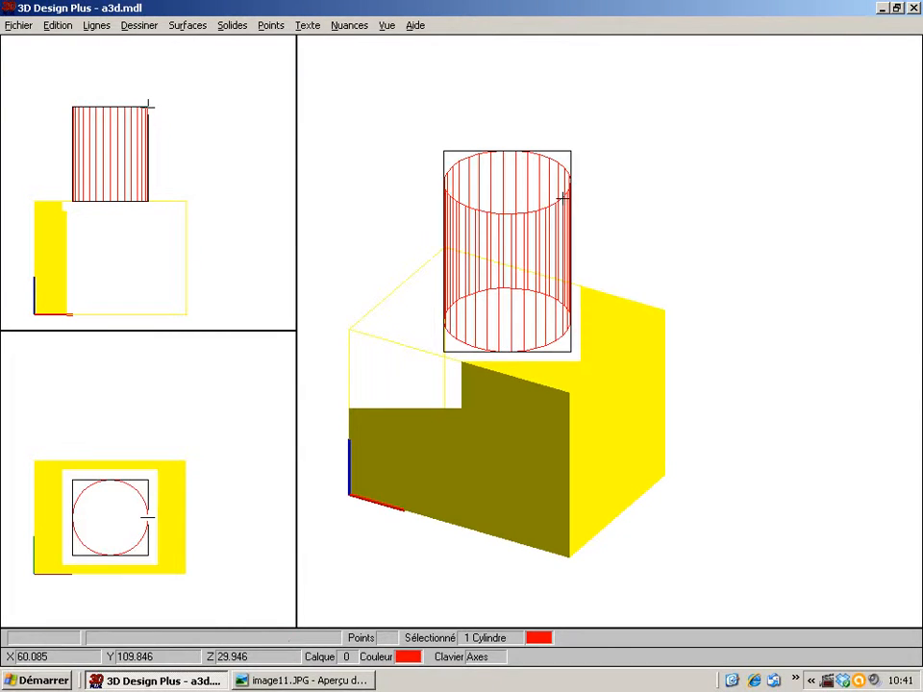
pyautogui.click(354, 26)
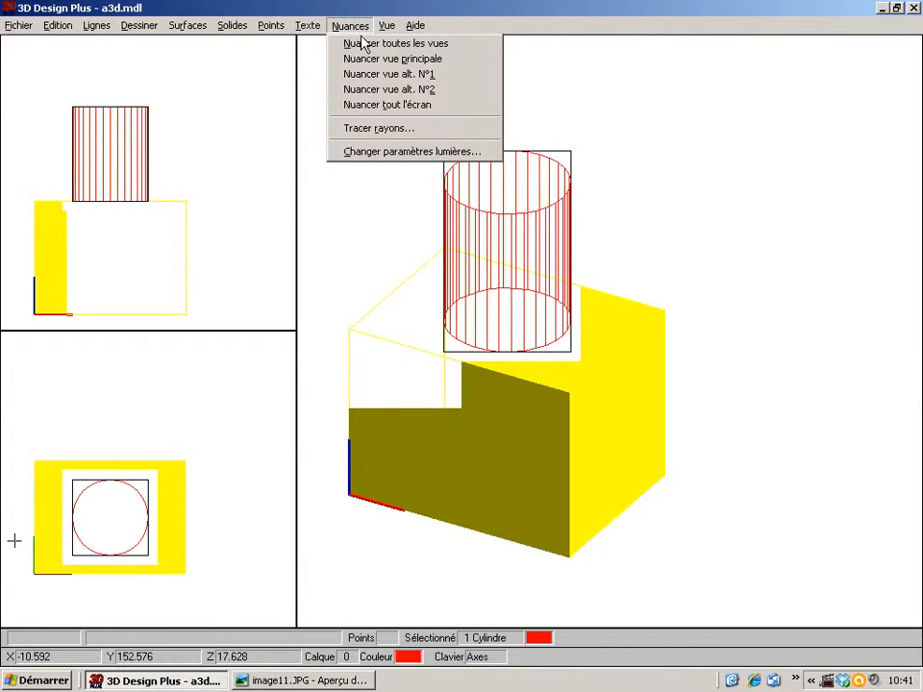
pyautogui.click(354, 43)
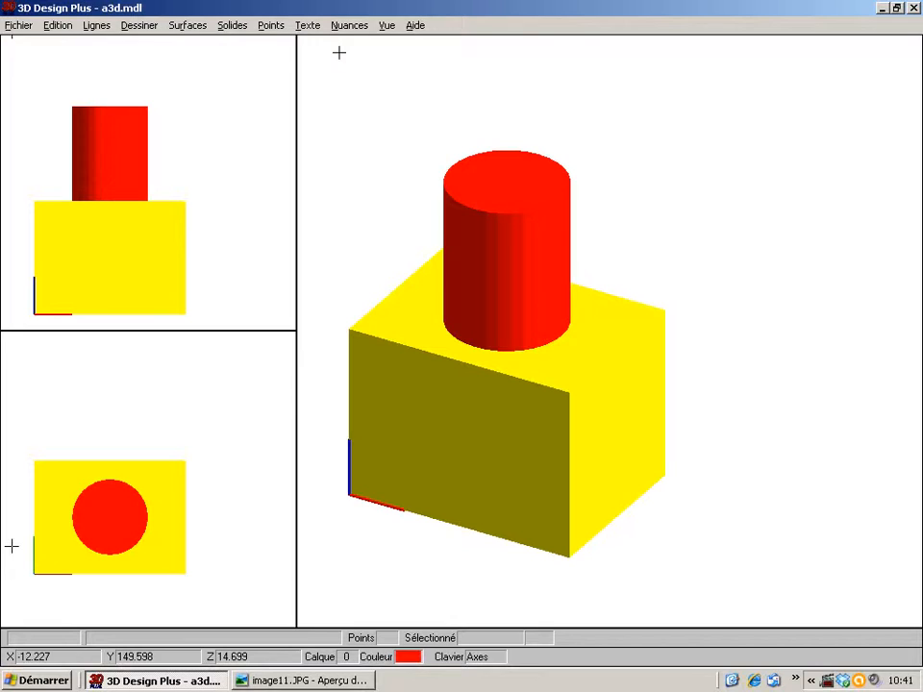
# - Select all objects and group the yellow box with the red cylinder
pyautogui.click(54, 27)
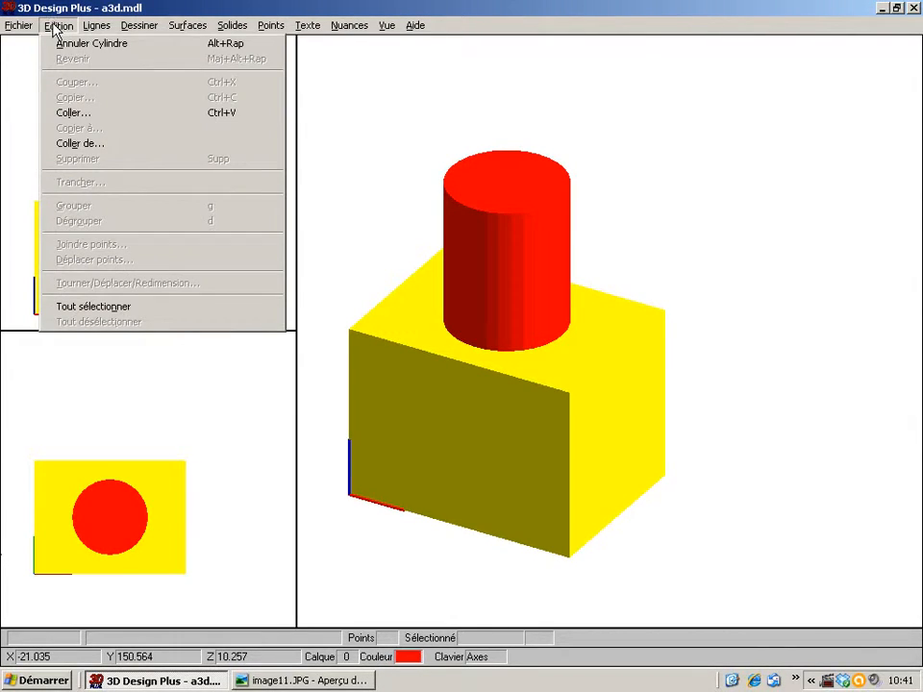
pyautogui.click(86, 307)
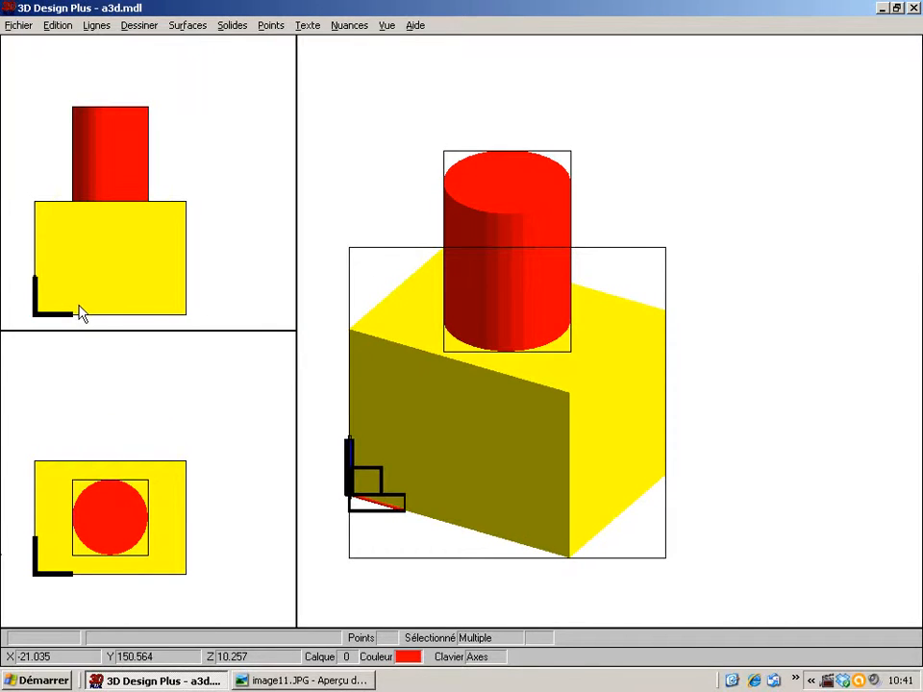
pyautogui.click(56, 27)
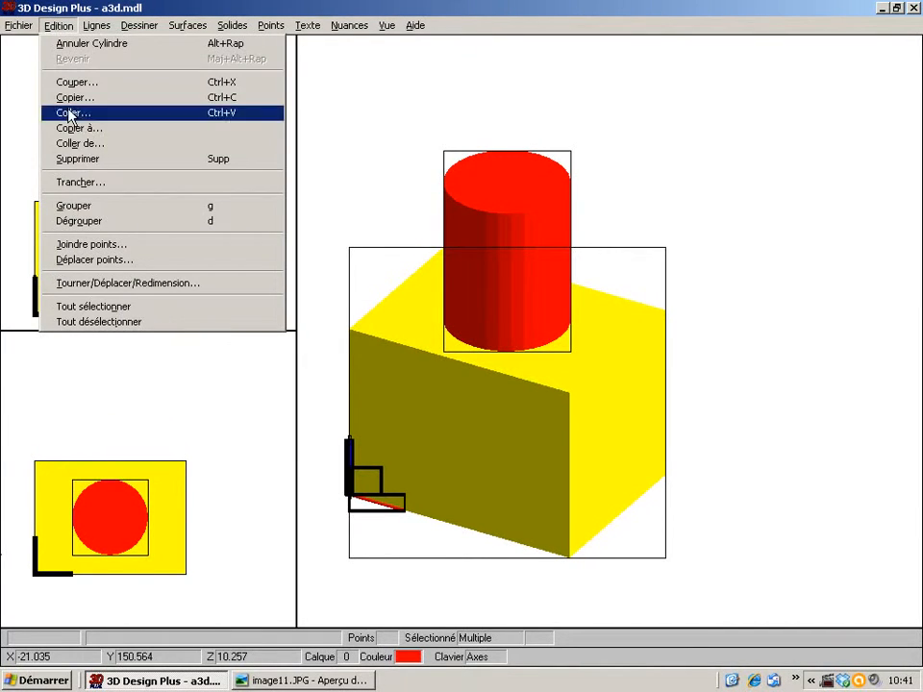
pyautogui.click(87, 208)
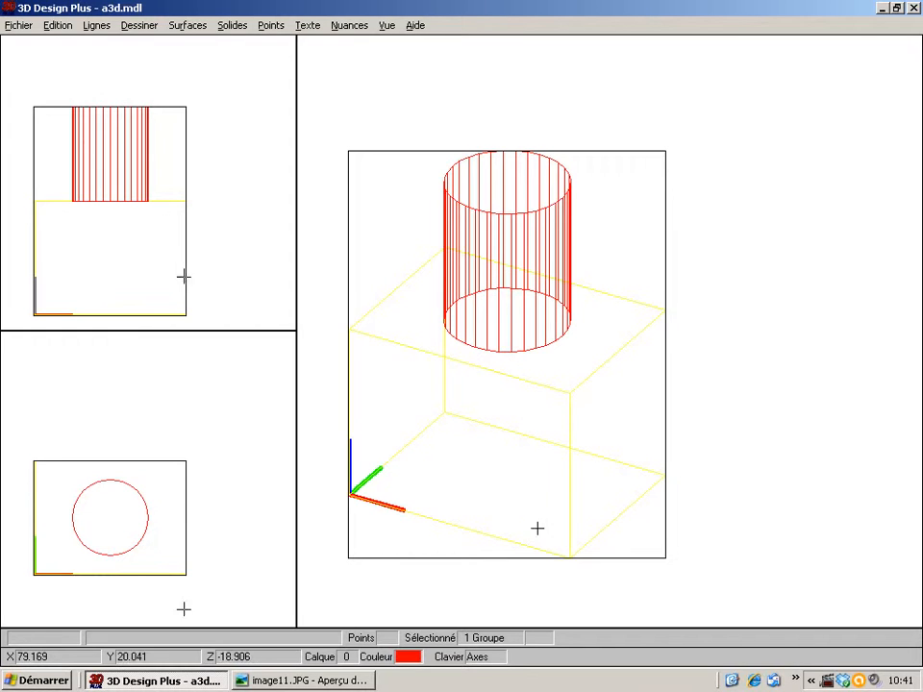
# - Set the current drawing colour to pure blue, RGB 0, 0, 255, keeping the default material
pyautogui.click(408, 657)
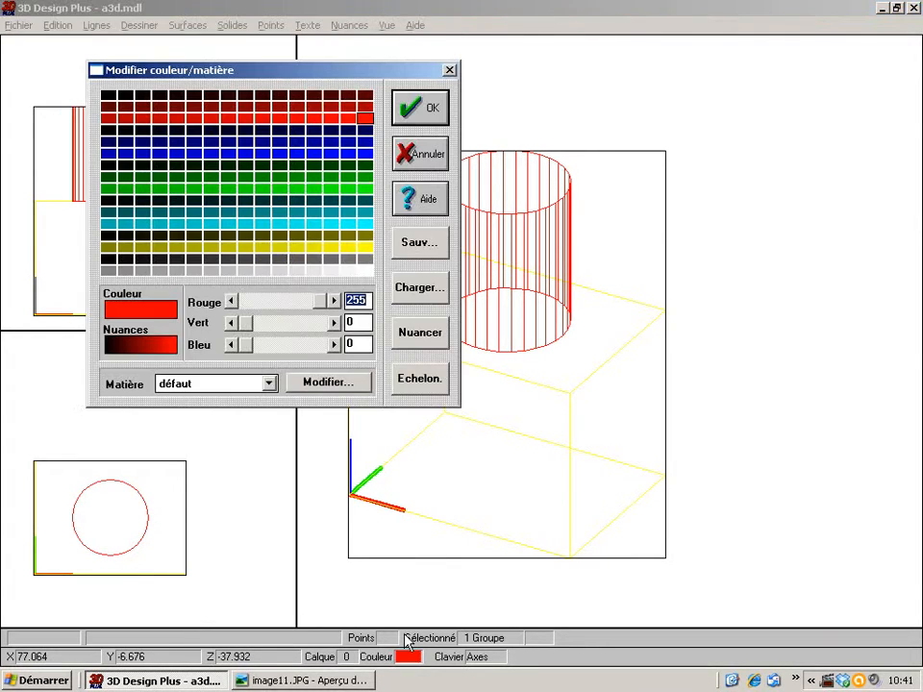
pyautogui.click(362, 152)
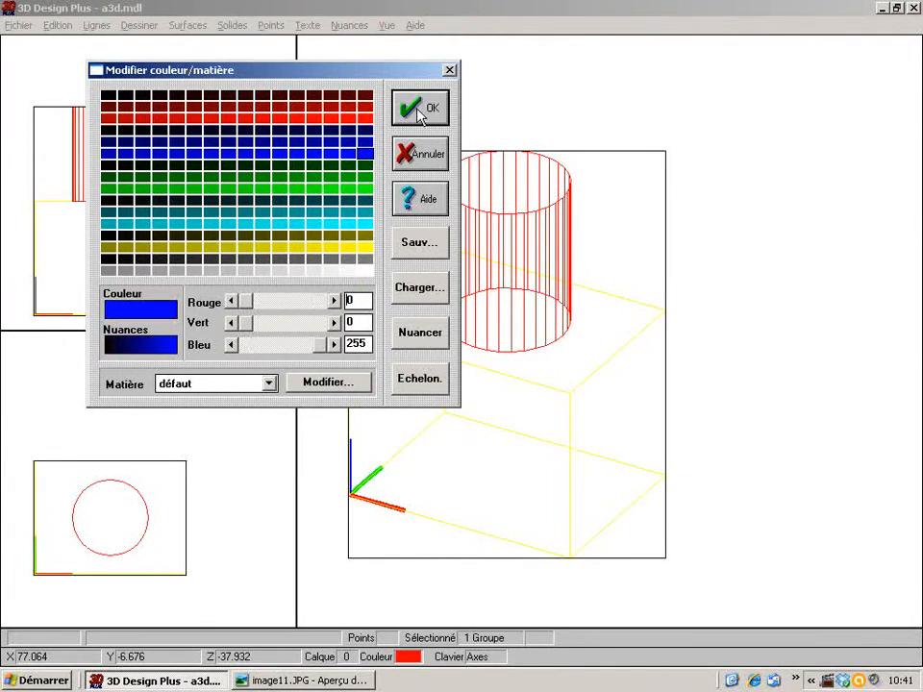
pyautogui.click(429, 110)
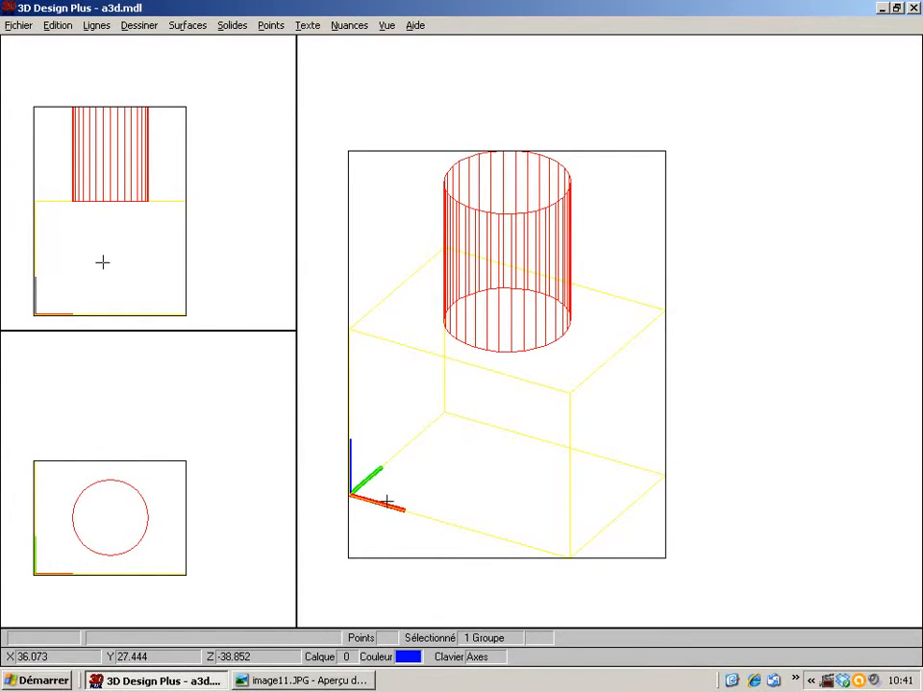
# - Start a blue parallelepiped with its first corner at absolute coordinates X 10, Y 0, Z 0
pyautogui.click(135, 27)
pyautogui.click(157, 60)
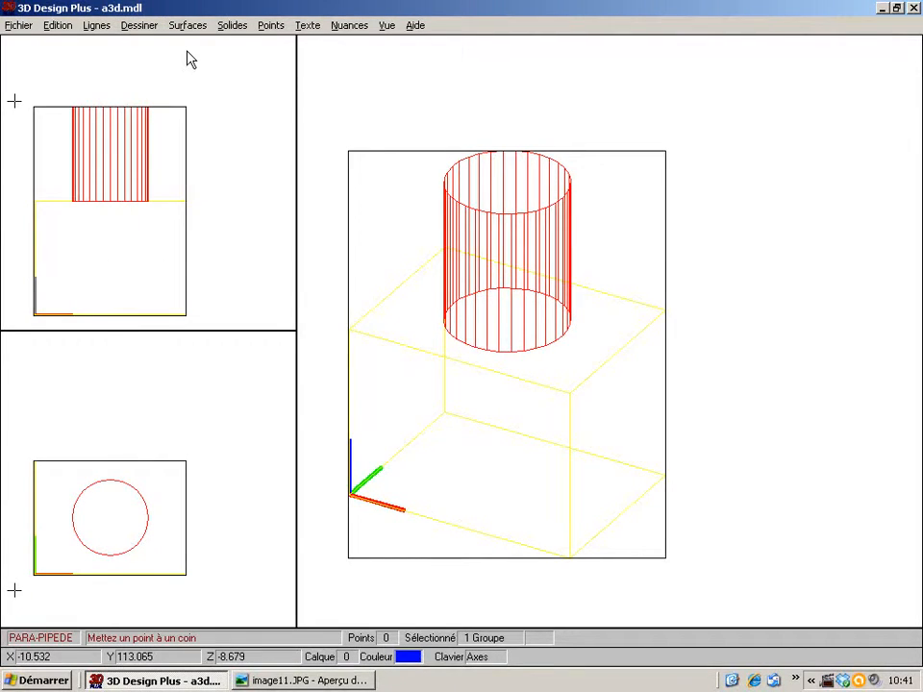
pyautogui.press("'")
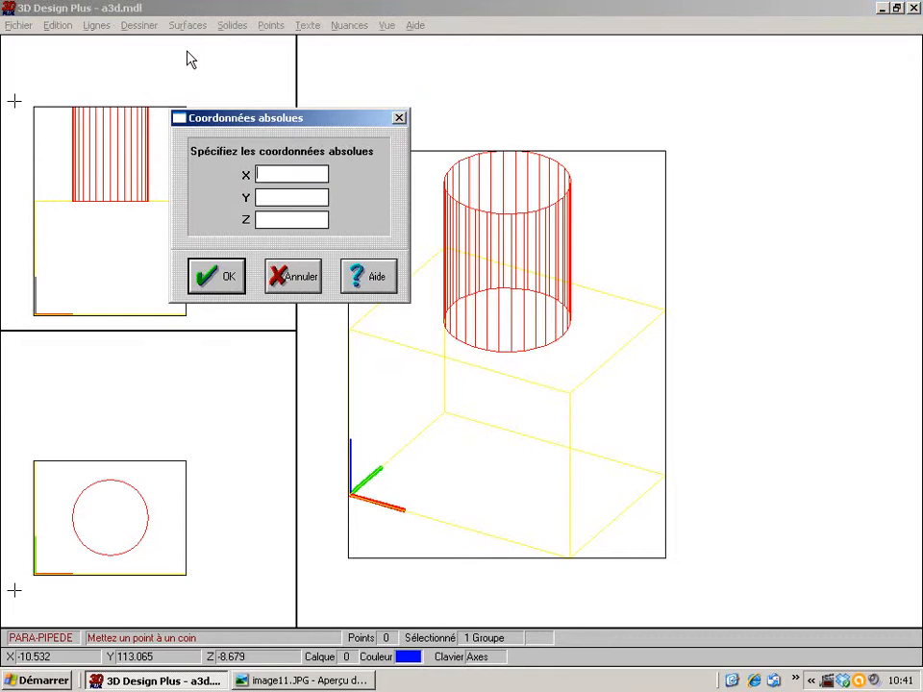
pyautogui.write('10')
pyautogui.press('Tab')
pyautogui.write('0')
pyautogui.press('Tab')
pyautogui.write('0')
pyautogui.press('Return')
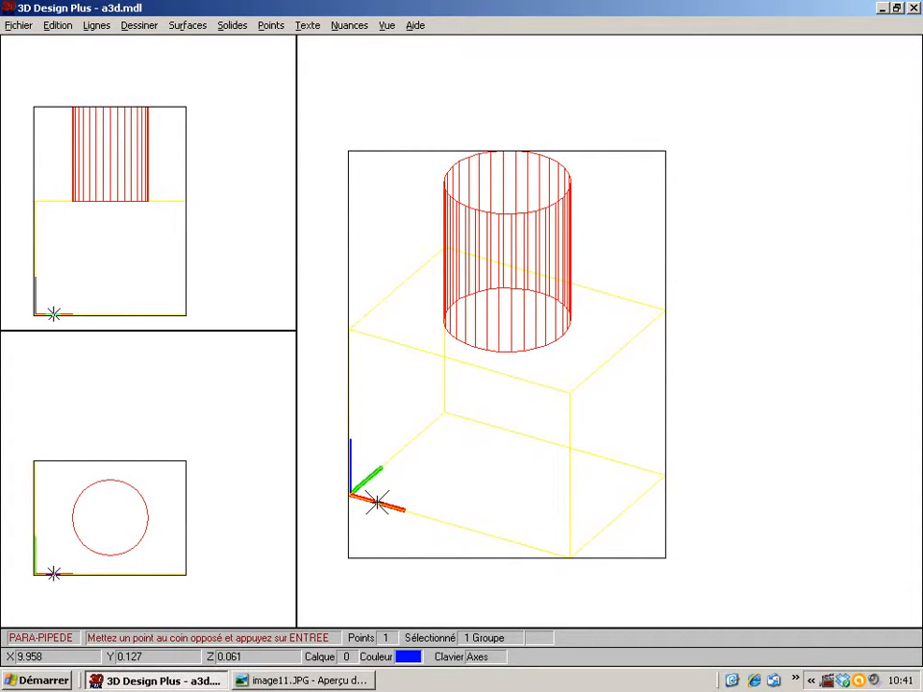
# - Finish the blue box with its opposite corner at relative coordinates X 60, Y 50, Z 60, and shade all views
pyautogui.press("'")
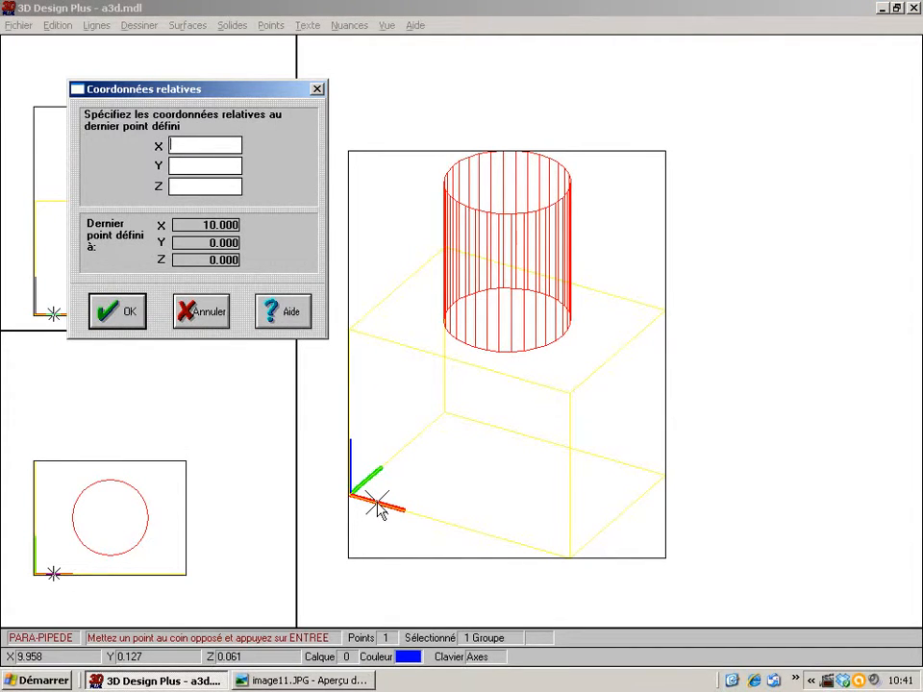
pyautogui.write('60')
pyautogui.press('Tab')
pyautogui.write('50')
pyautogui.press('Tab')
pyautogui.write('60')
pyautogui.press('Return')
pyautogui.press('Return')
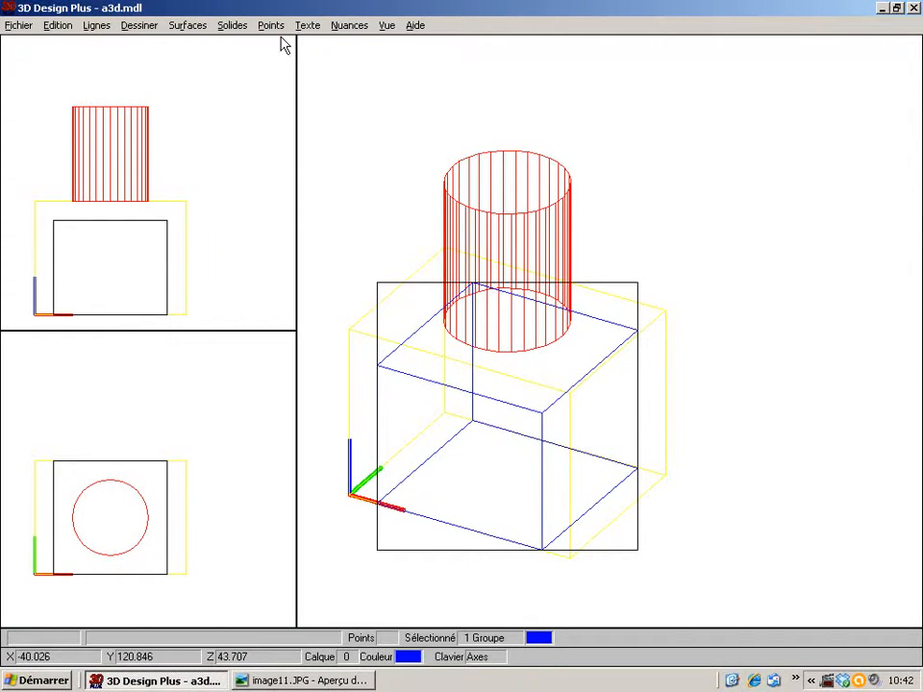
pyautogui.click(351, 26)
pyautogui.click(351, 42)
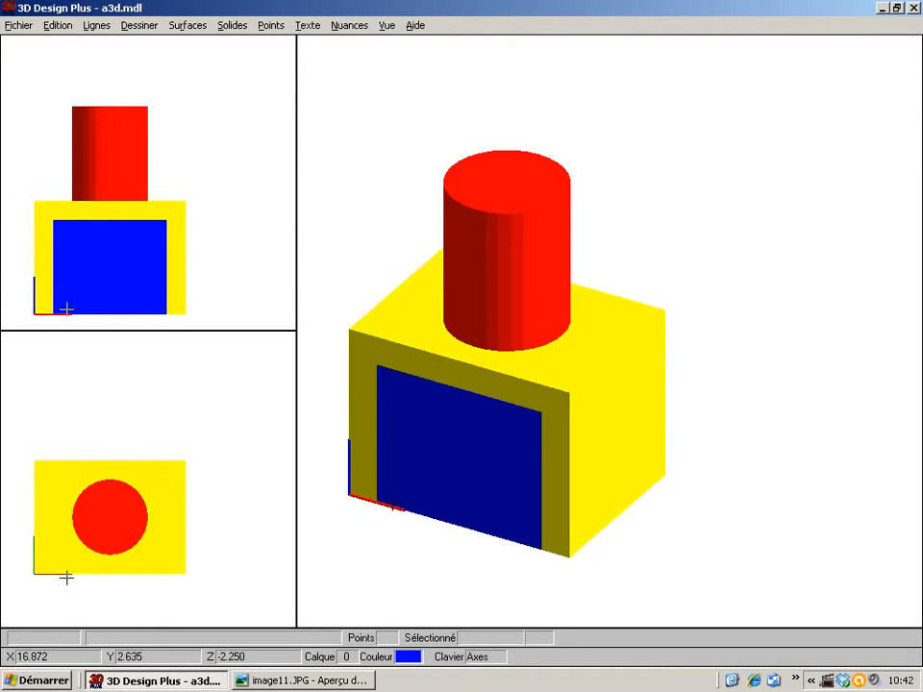
# - Subtract the blue box from the grouped box and cylinder, identifying it by absolute point X 10, Y 0, Z 0, and shade all views
pyautogui.click(60, 28)
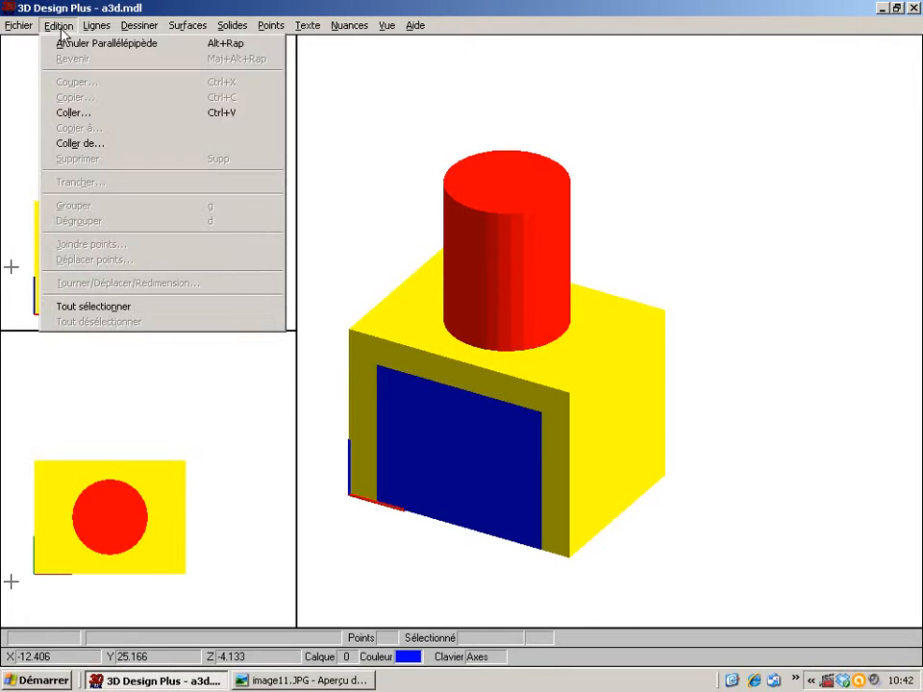
pyautogui.click(97, 308)
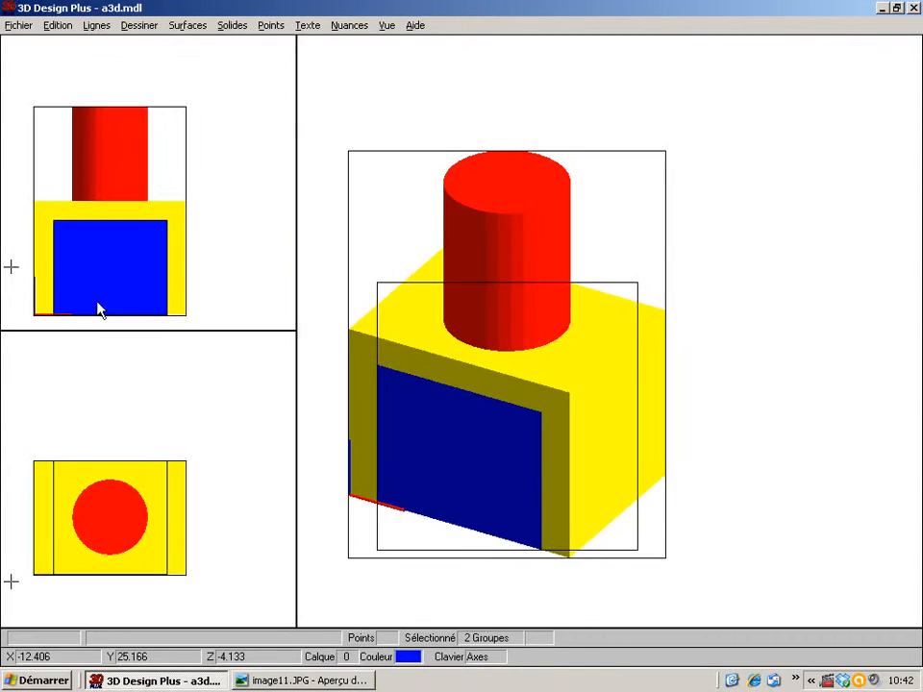
pyautogui.click(232, 26)
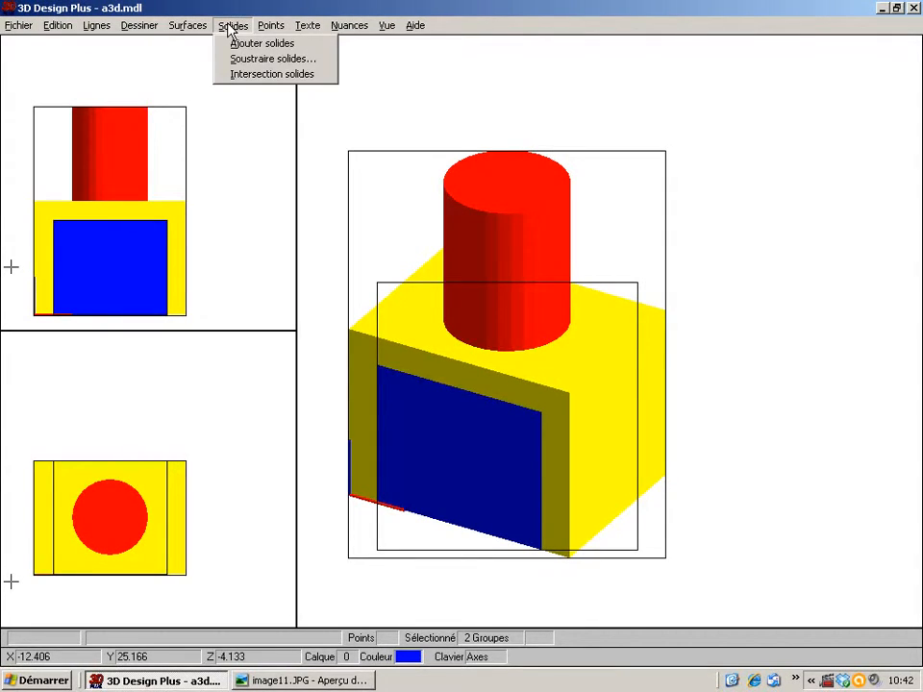
pyautogui.click(278, 59)
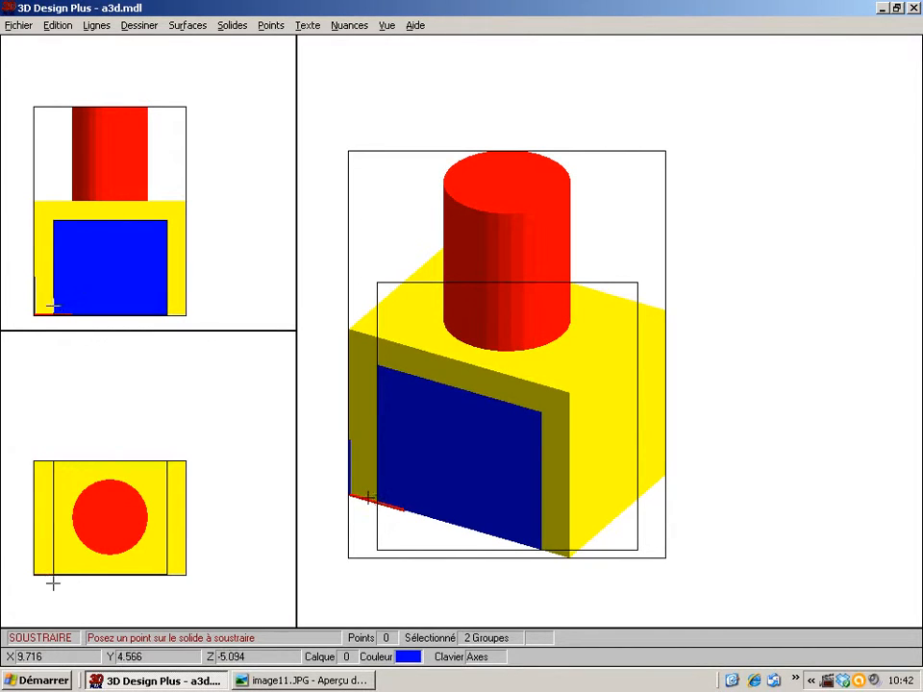
pyautogui.press("'")
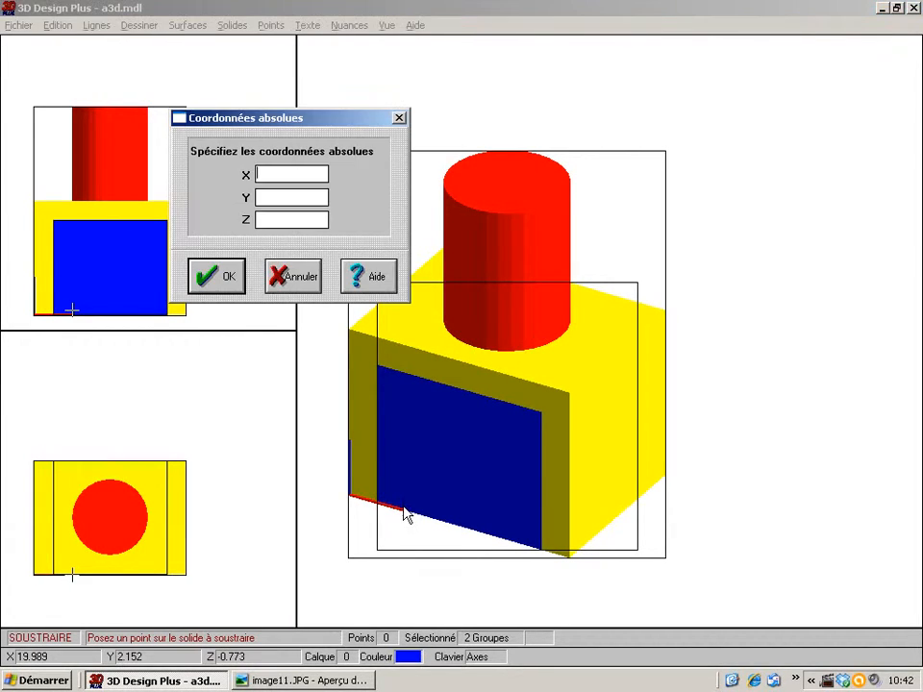
pyautogui.write('10')
pyautogui.press('Tab')
pyautogui.write('0')
pyautogui.press('Tab')
pyautogui.write('0')
pyautogui.press('Return')
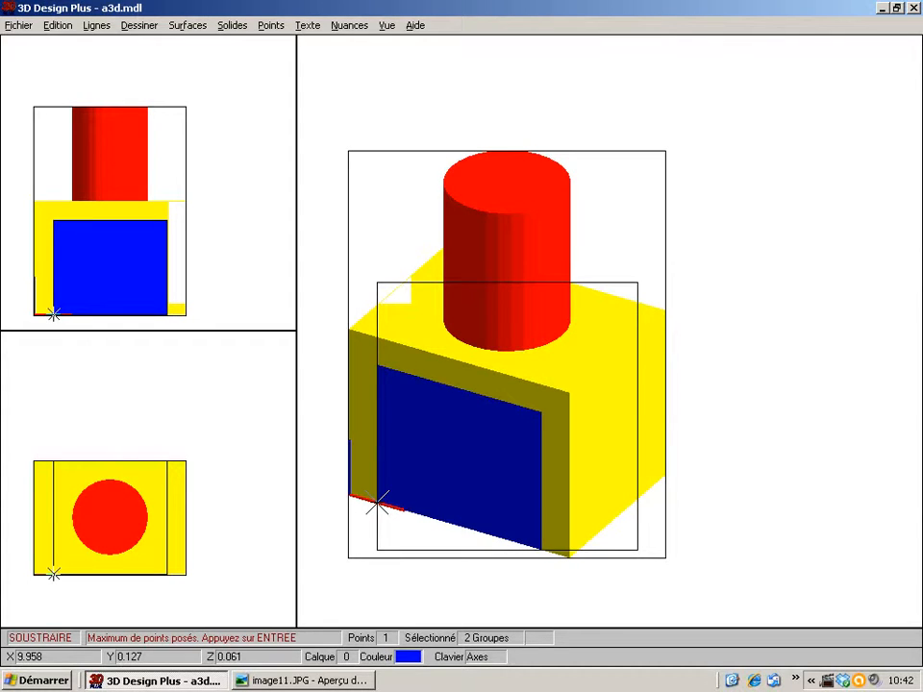
pyautogui.press('Return')
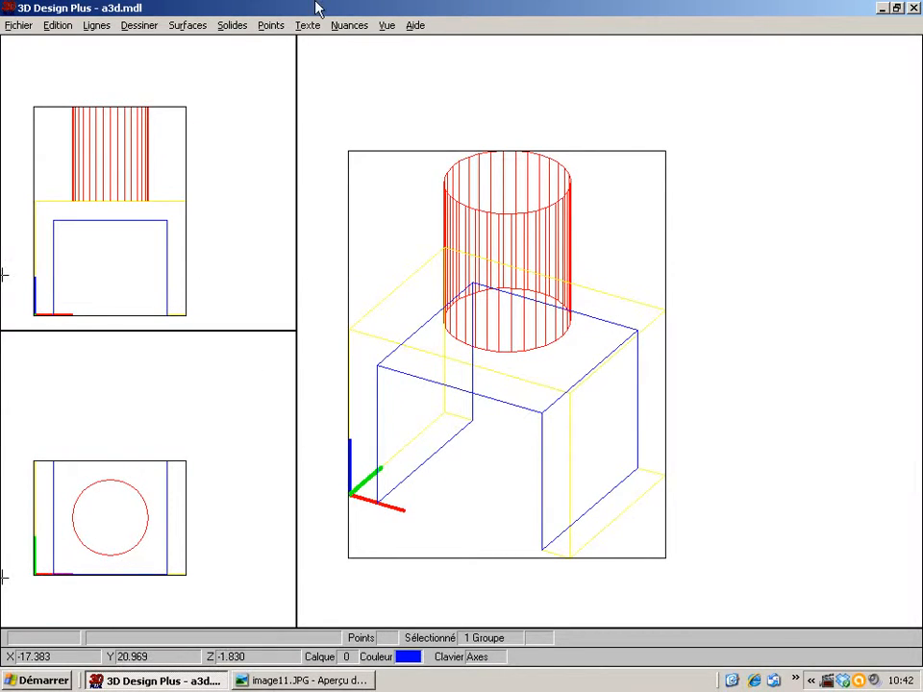
pyautogui.click(341, 26)
pyautogui.click(361, 40)
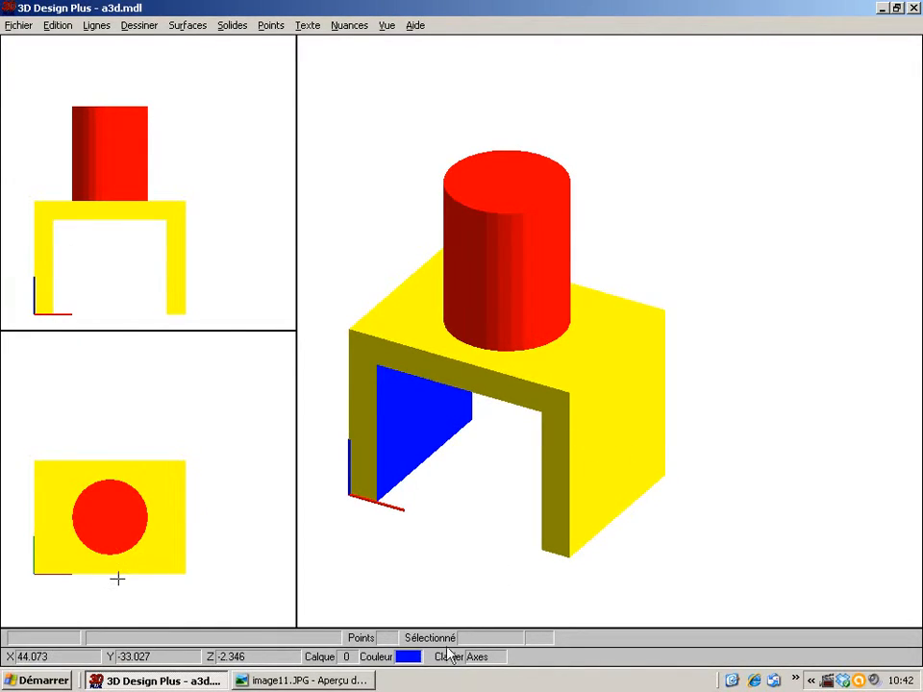
# - Set the current drawing colour to the brightest cyan in the palette
pyautogui.click(410, 658)
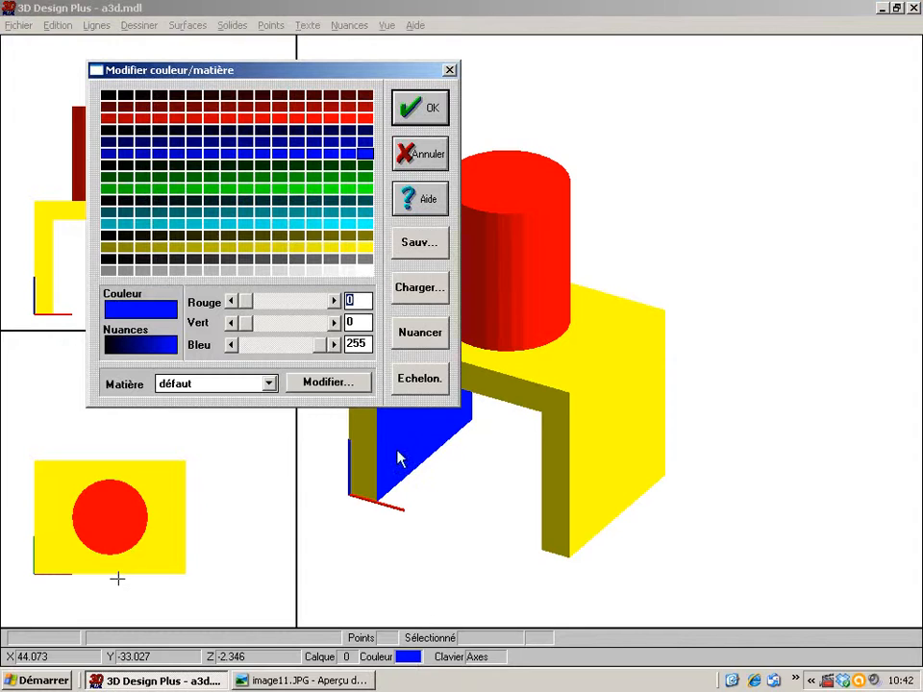
pyautogui.click(366, 224)
pyautogui.click(421, 109)
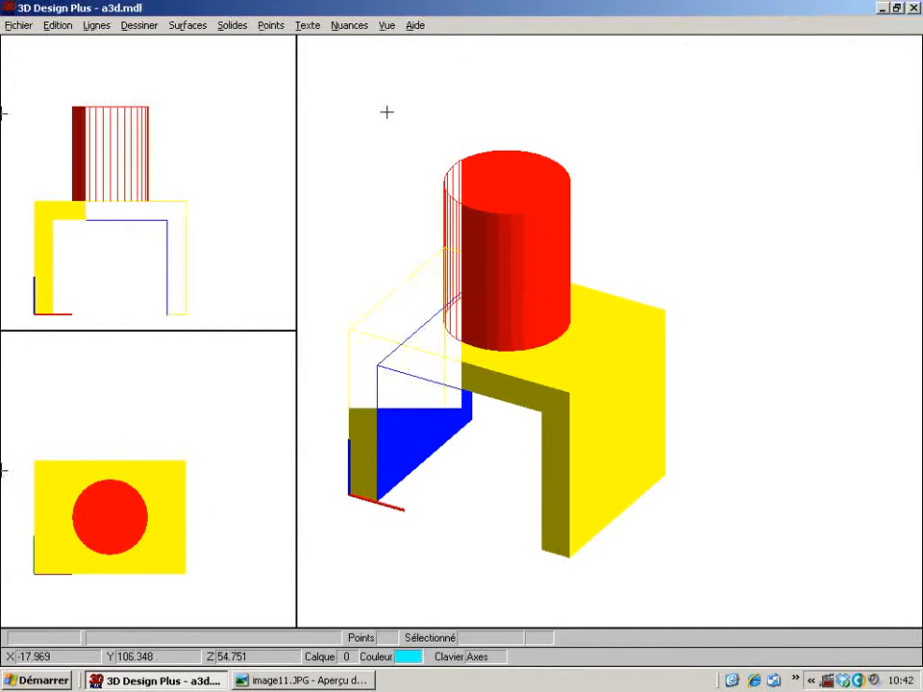
# - Start a cyan cylinder with its base circle centred at absolute coordinates X 0, Y 20, Z 30
pyautogui.click(146, 27)
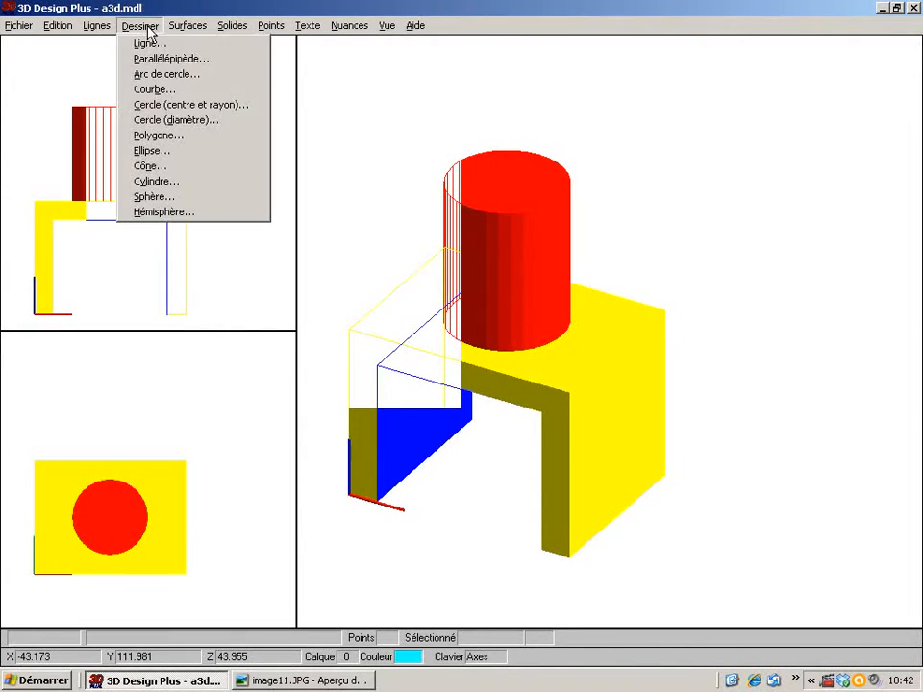
pyautogui.click(156, 182)
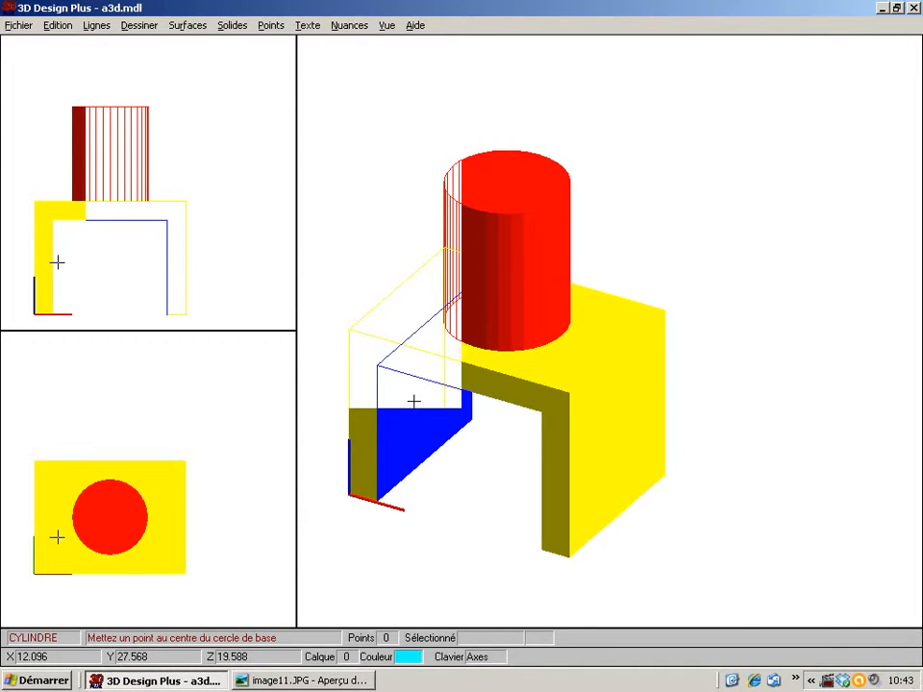
pyautogui.press("'")
pyautogui.write('0')
pyautogui.press('Tab')
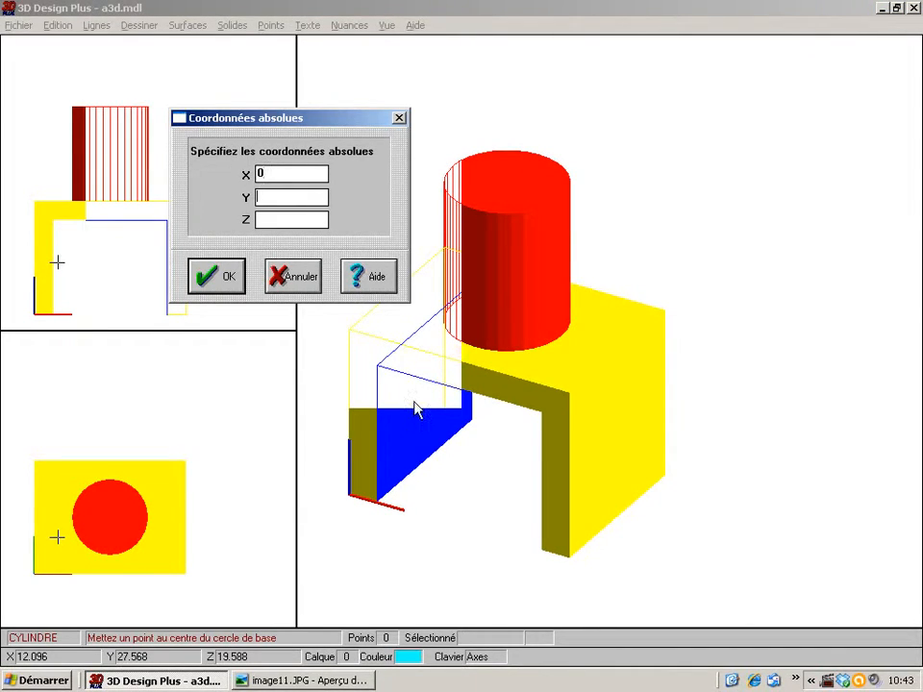
pyautogui.write('20')
pyautogui.press('Tab')
pyautogui.write('30')
pyautogui.press('Return')
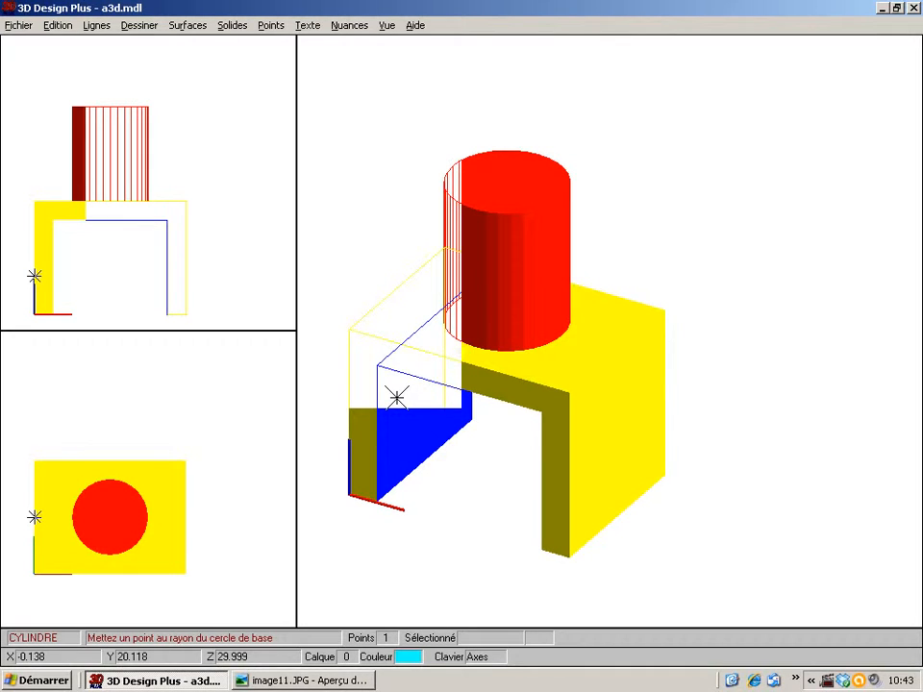
# - Finish the cyan cylinder with its radius point at relative Y 10 and its height point at relative X 80
pyautogui.press("'")
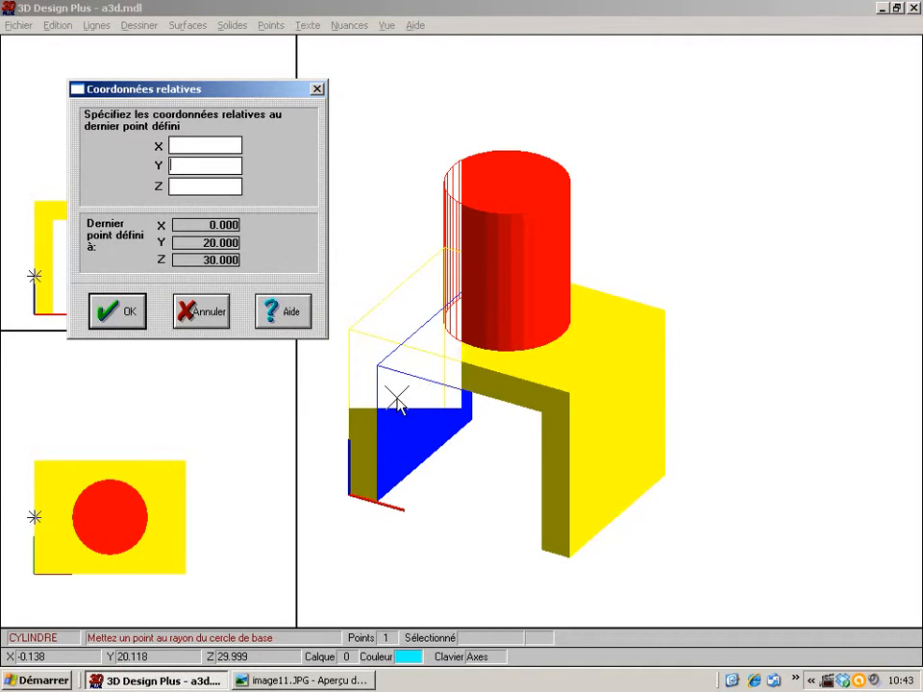
pyautogui.write('10')
pyautogui.press('Return')
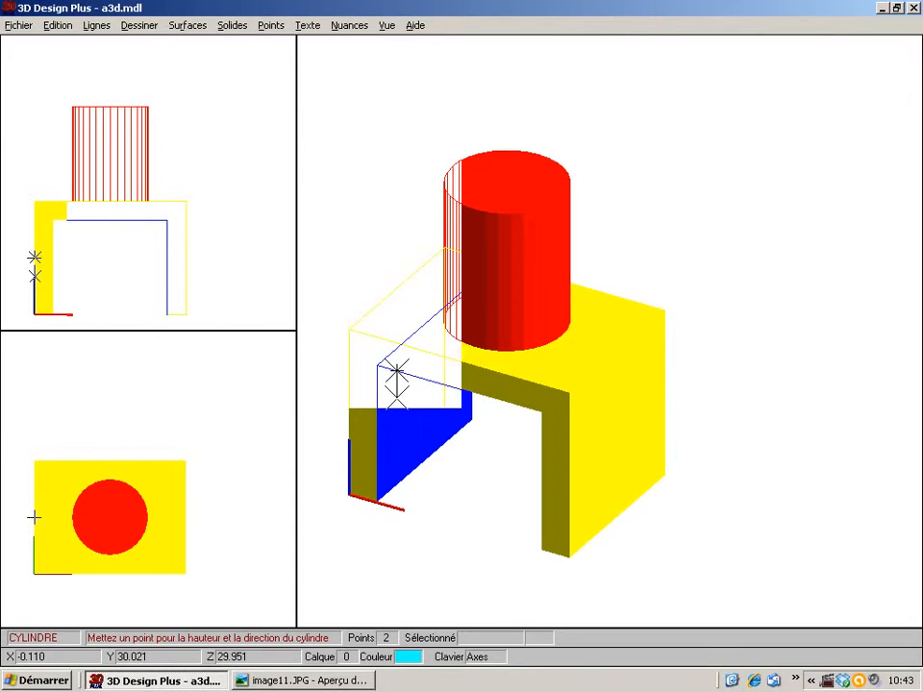
pyautogui.press("'")
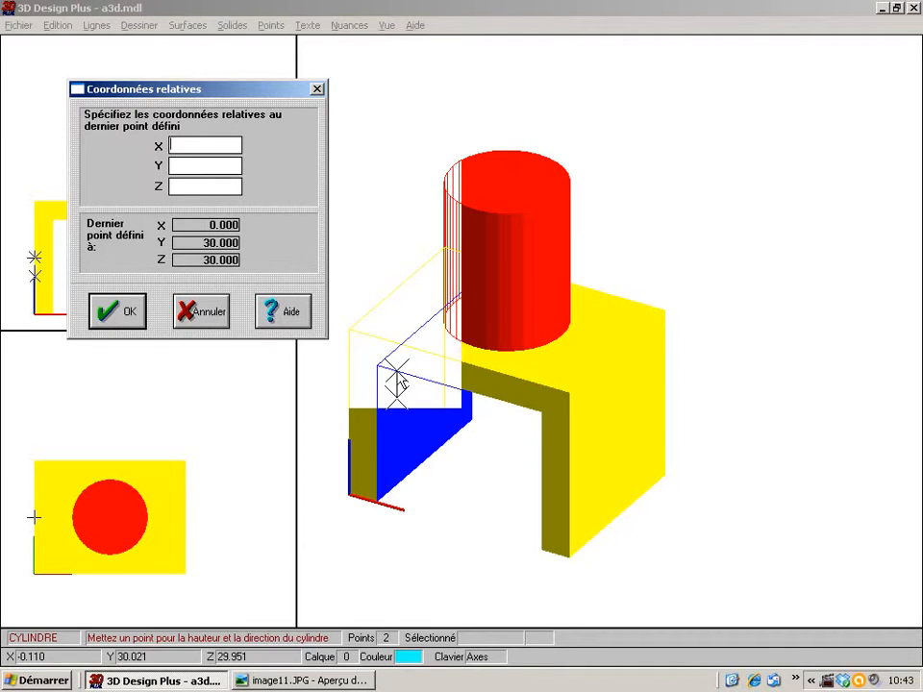
pyautogui.write('80')
pyautogui.press('Return')
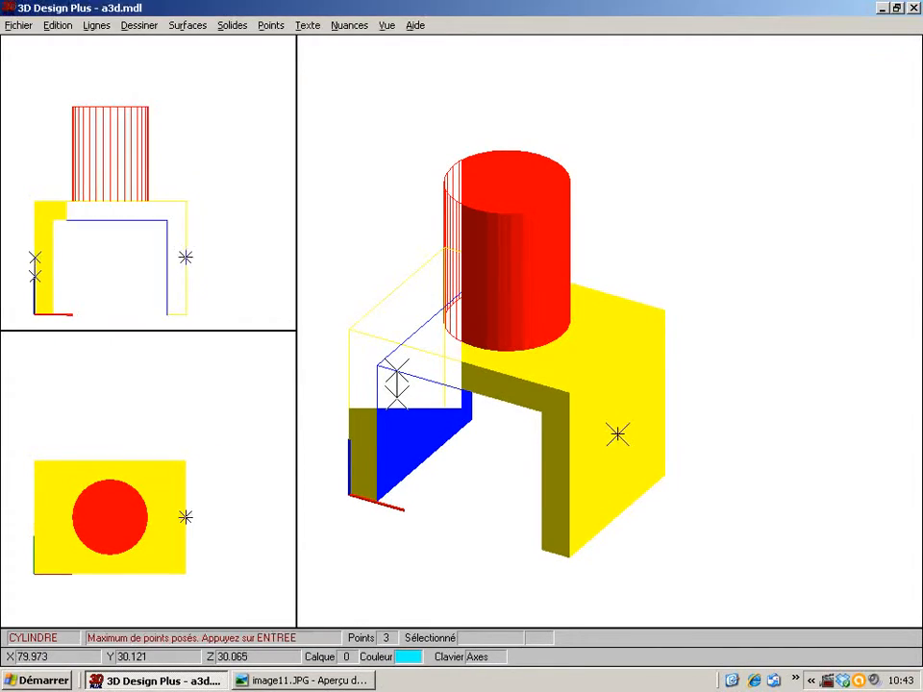
pyautogui.press('Return')
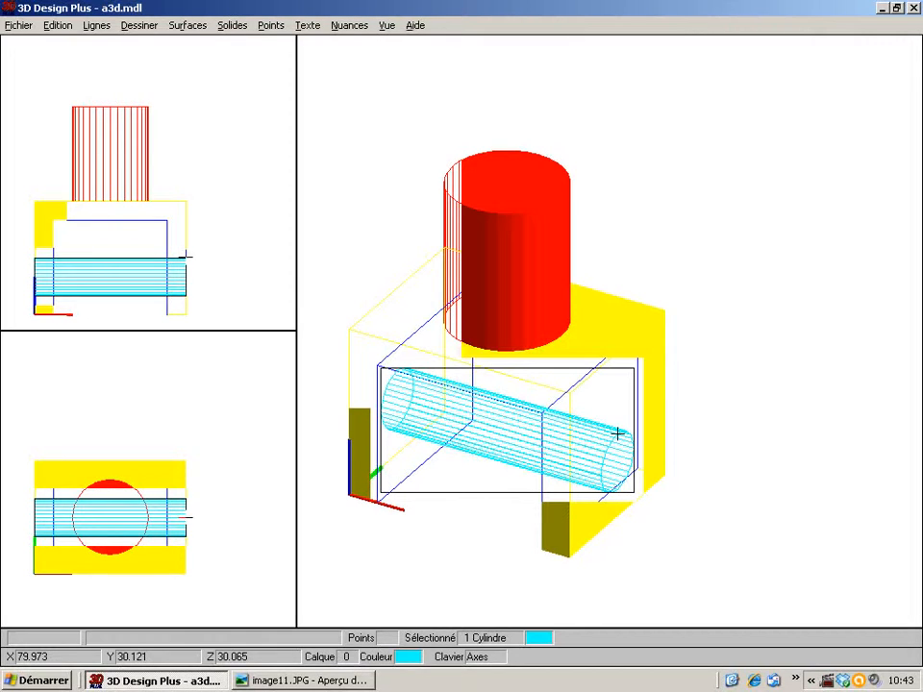
# - Subtract the cyan cylinder from the bracket, identifying it by absolute point X 0, Y 30, Z 30, and shade all views
pyautogui.click(62, 27)
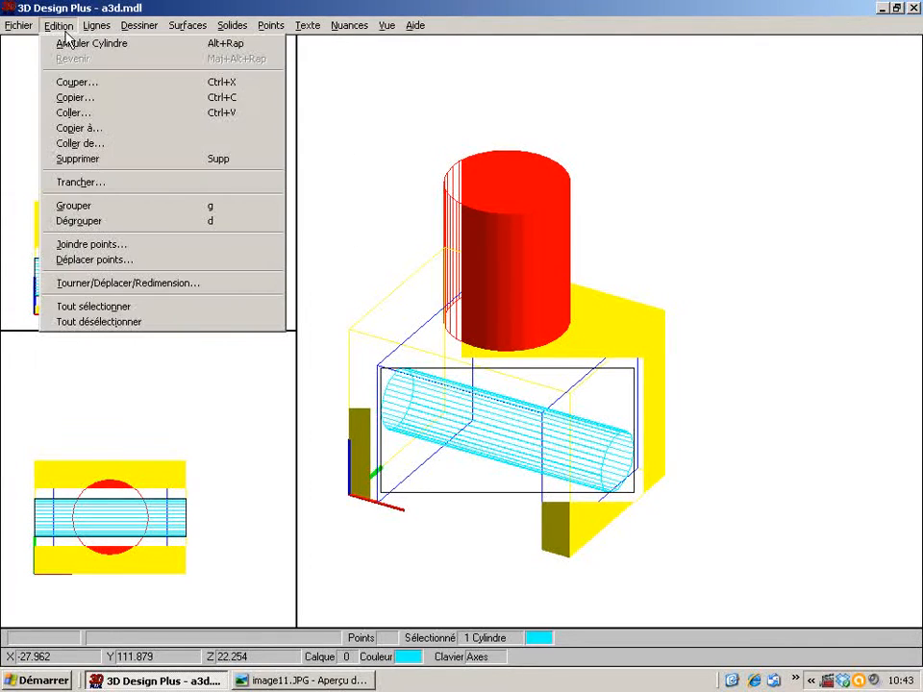
pyautogui.click(94, 306)
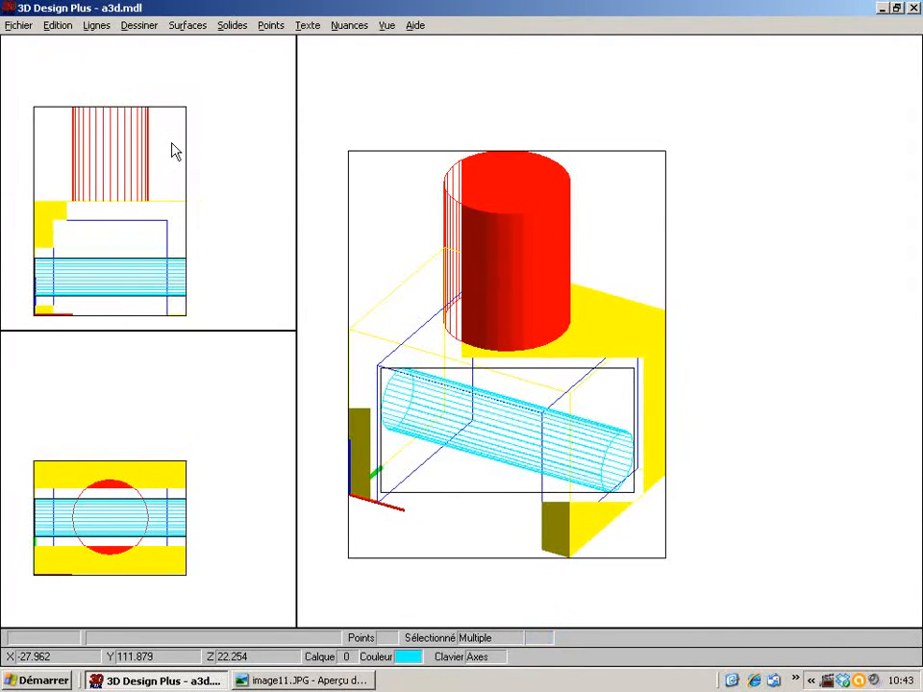
pyautogui.click(231, 28)
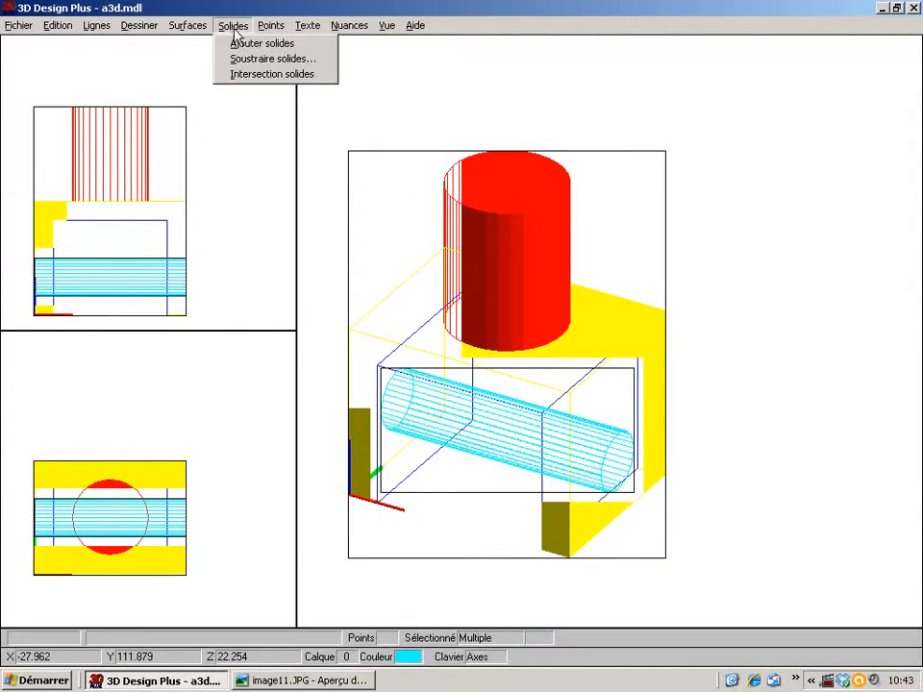
pyautogui.click(239, 59)
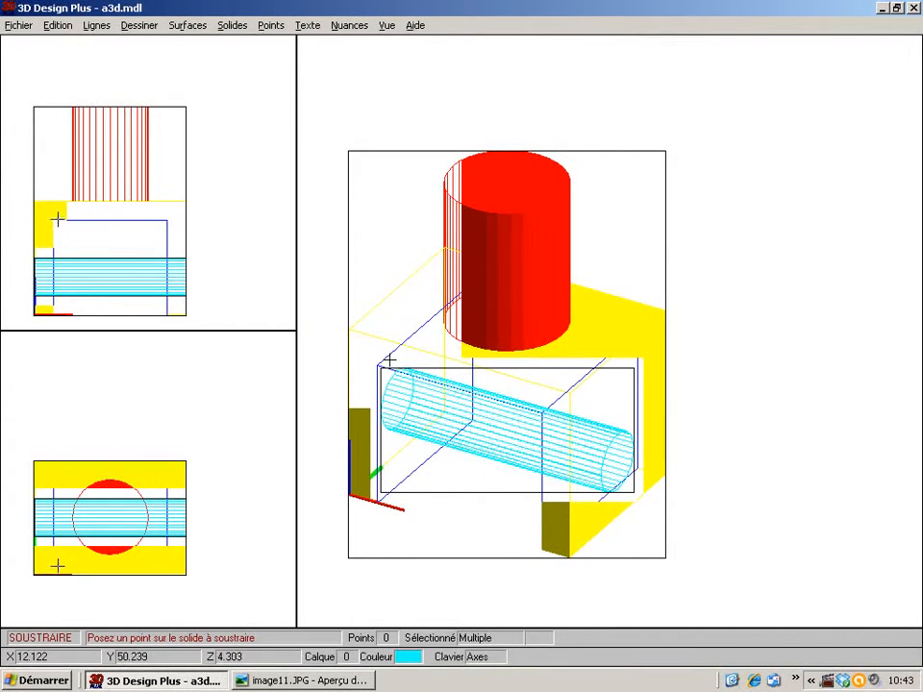
pyautogui.press(';')
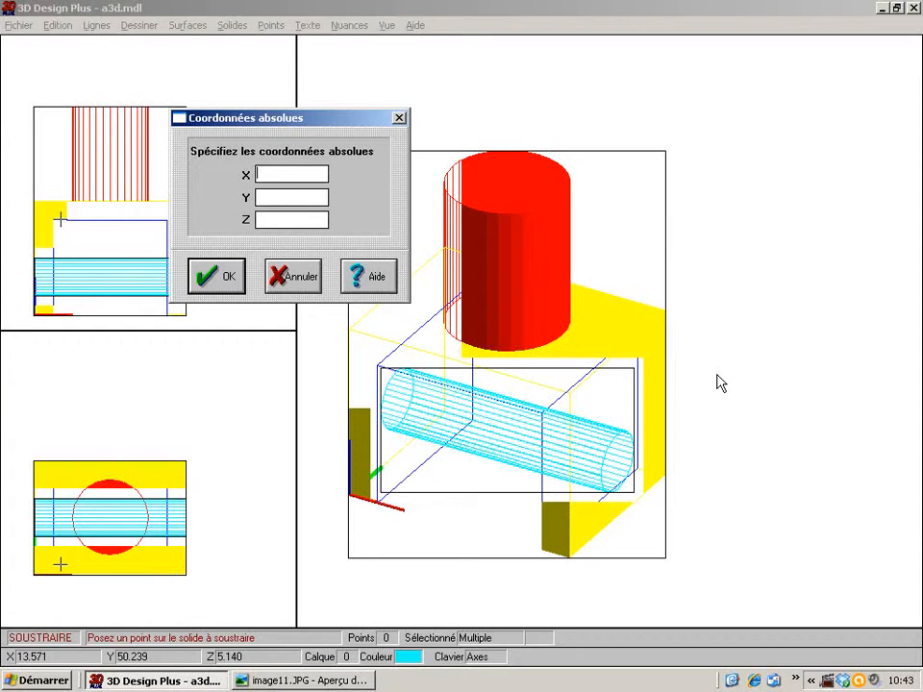
pyautogui.write('0')
pyautogui.press('Tab')
pyautogui.write('630')
pyautogui.press('Tab')
pyautogui.write('30')
pyautogui.press('Return')
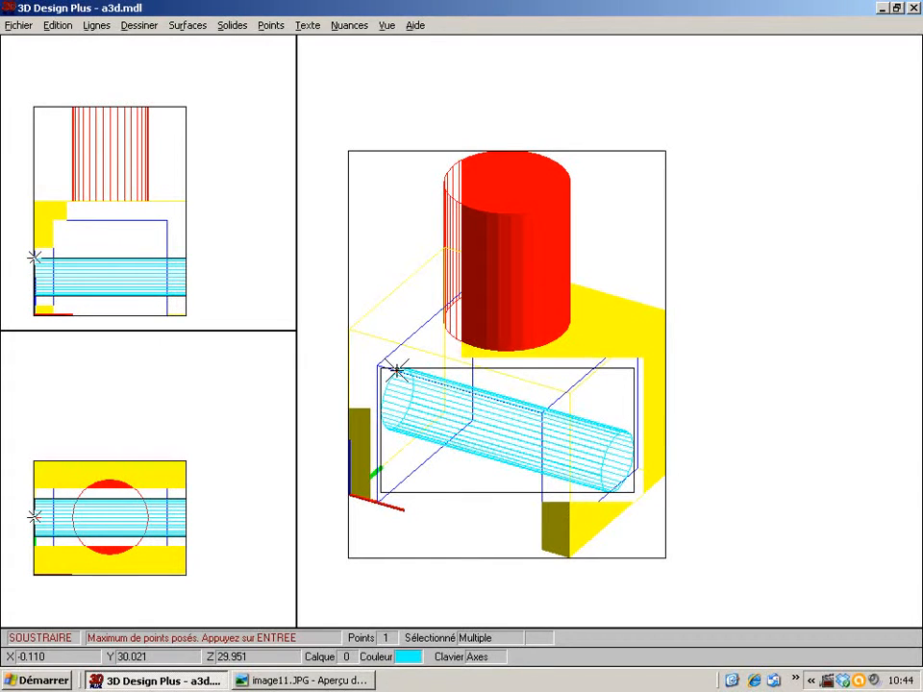
pyautogui.press('Return')
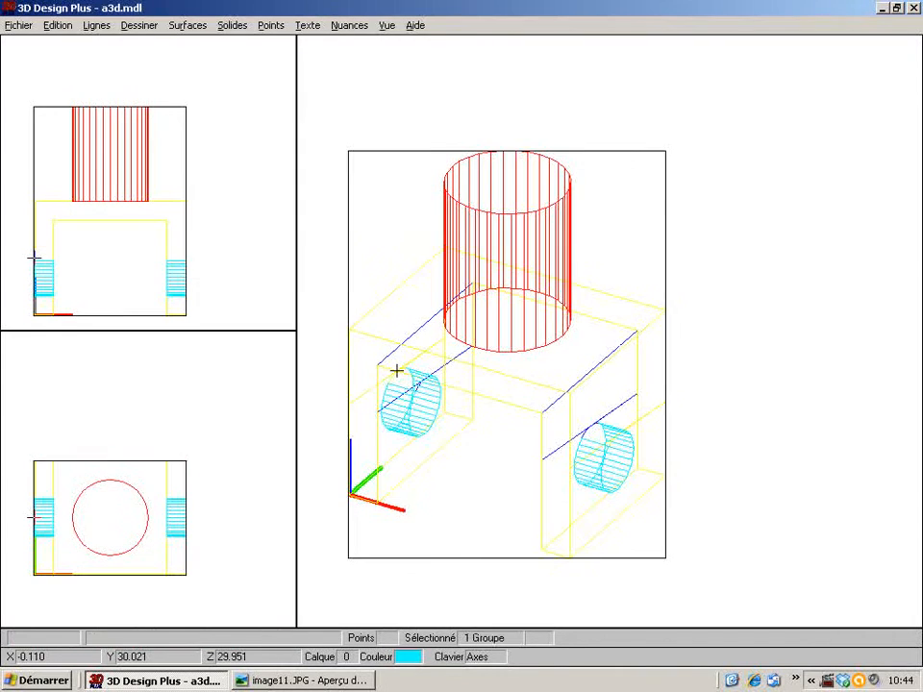
pyautogui.click(362, 27)
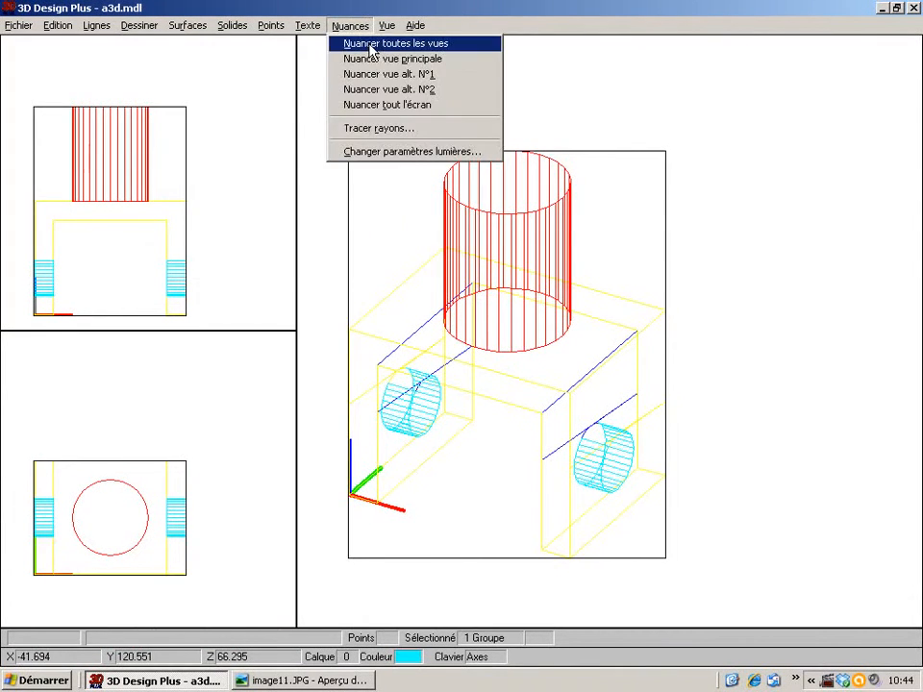
pyautogui.click(368, 42)
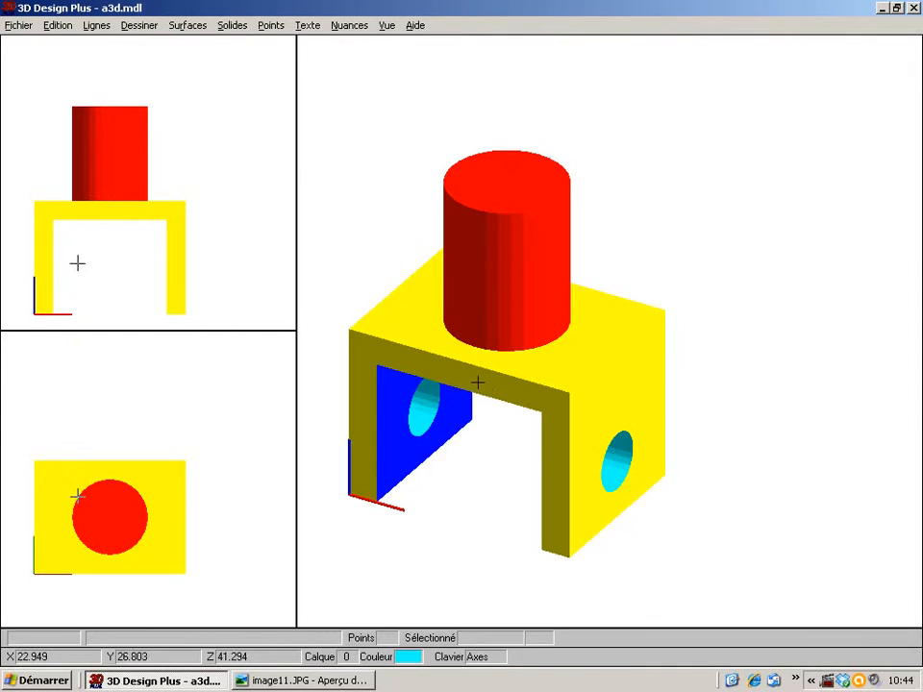
# - Set the current drawing colour to the brightest green in the palette
pyautogui.click(408, 659)
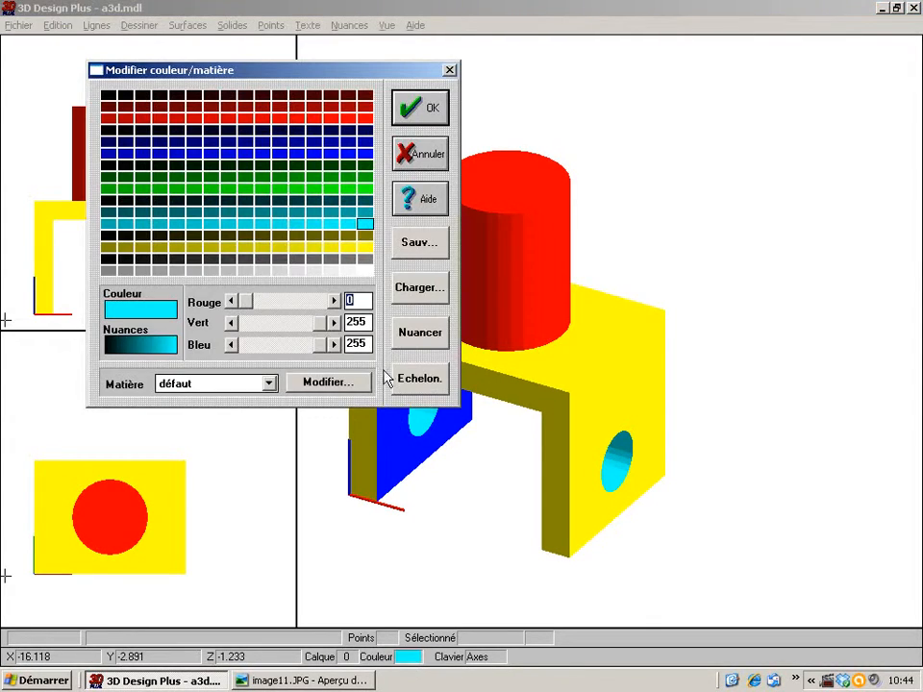
pyautogui.click(365, 188)
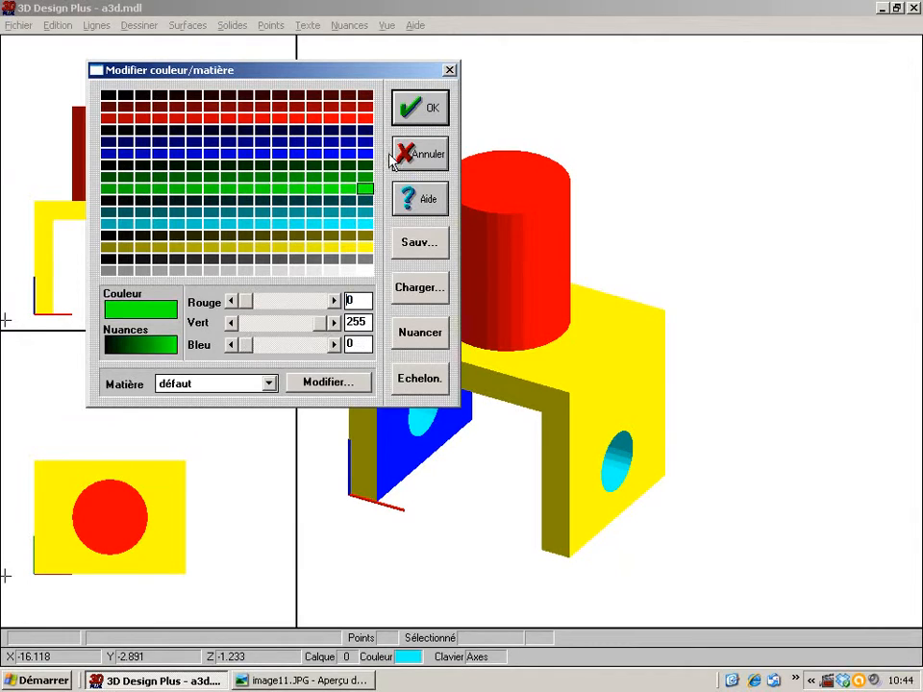
pyautogui.click(422, 111)
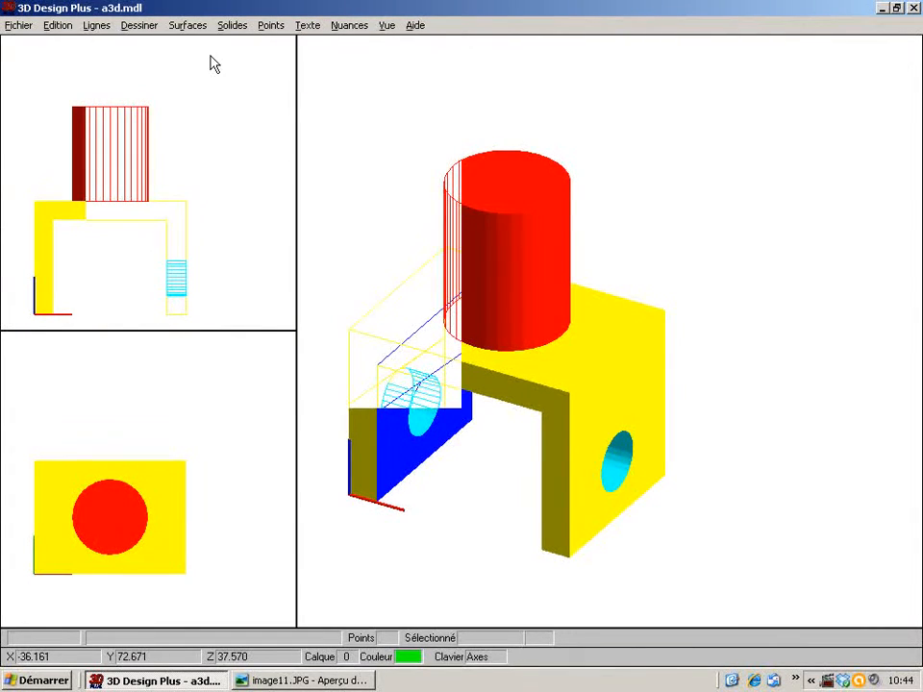
# - Start a green cylinder with its base circle centred at absolute coordinates X 40, Y 50, Z 30
pyautogui.click(135, 27)
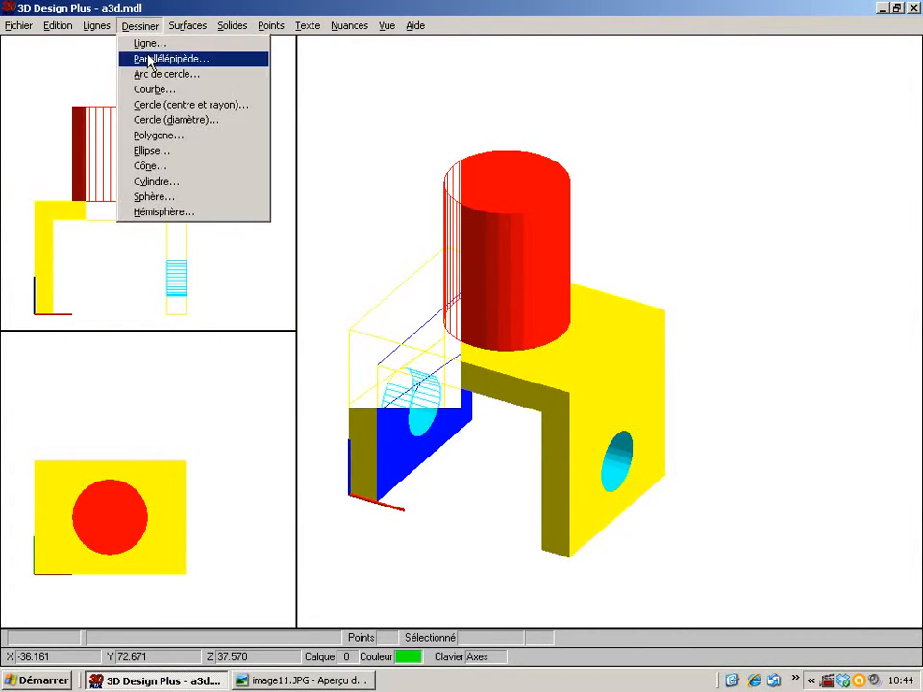
pyautogui.click(154, 182)
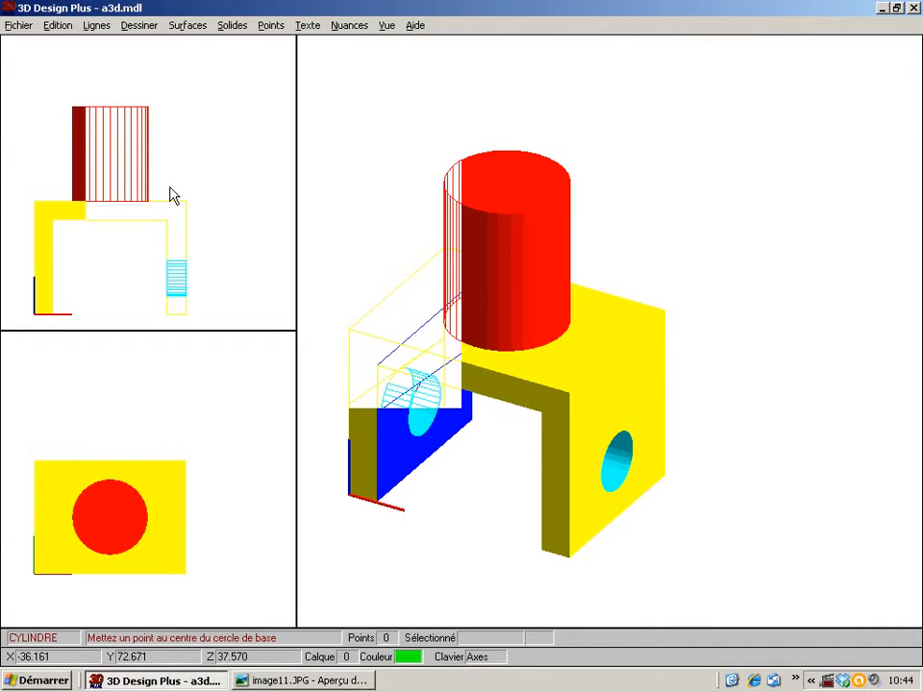
pyautogui.press(';')
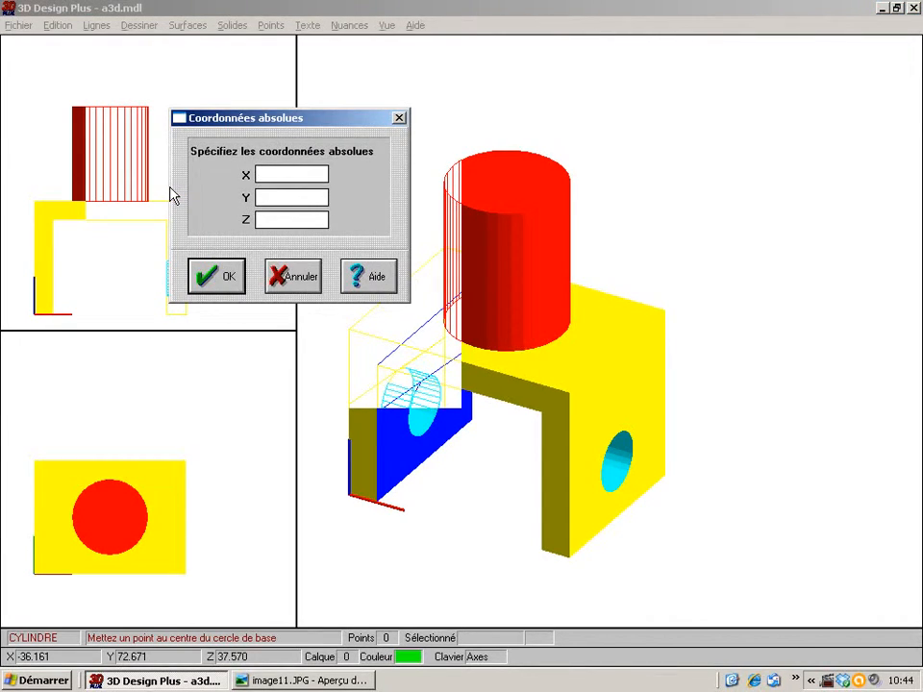
pyautogui.write('40')
pyautogui.press('Tab')
pyautogui.write('50')
pyautogui.press('Tab')
pyautogui.write('30')
pyautogui.press('Return')
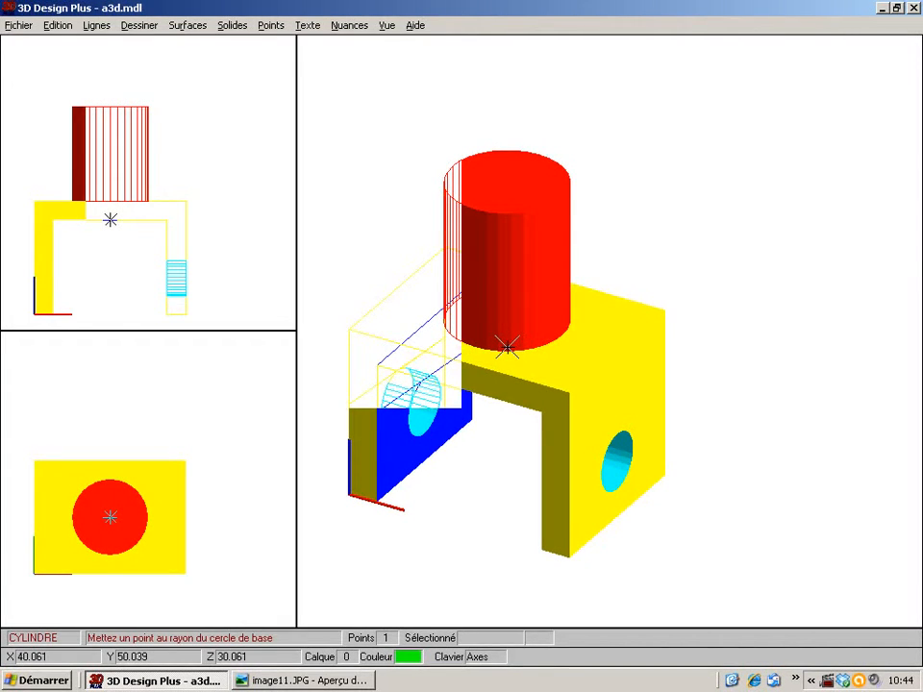
# - Finish the green cylinder with its radius point at relative X 10 and height point at relative Y 60, and shade all views
pyautogui.press("'")
pyautogui.write('10')
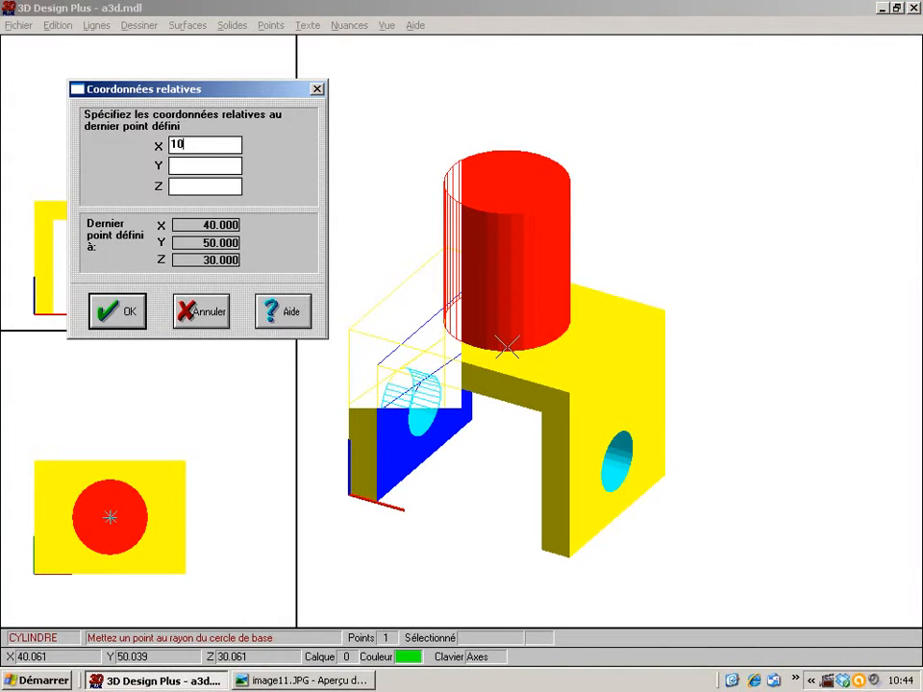
pyautogui.press('Return')
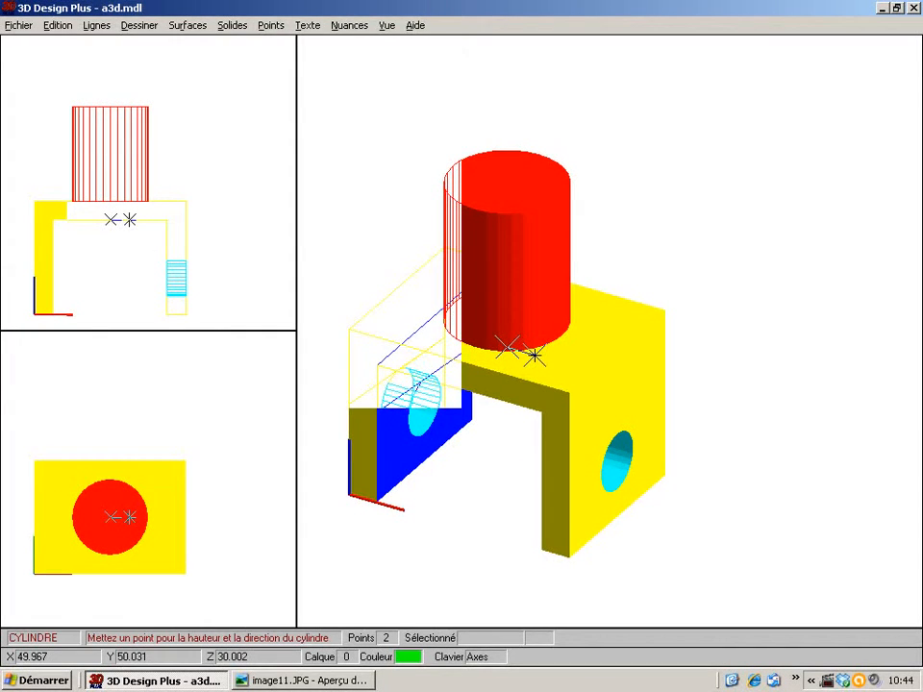
pyautogui.press("'")
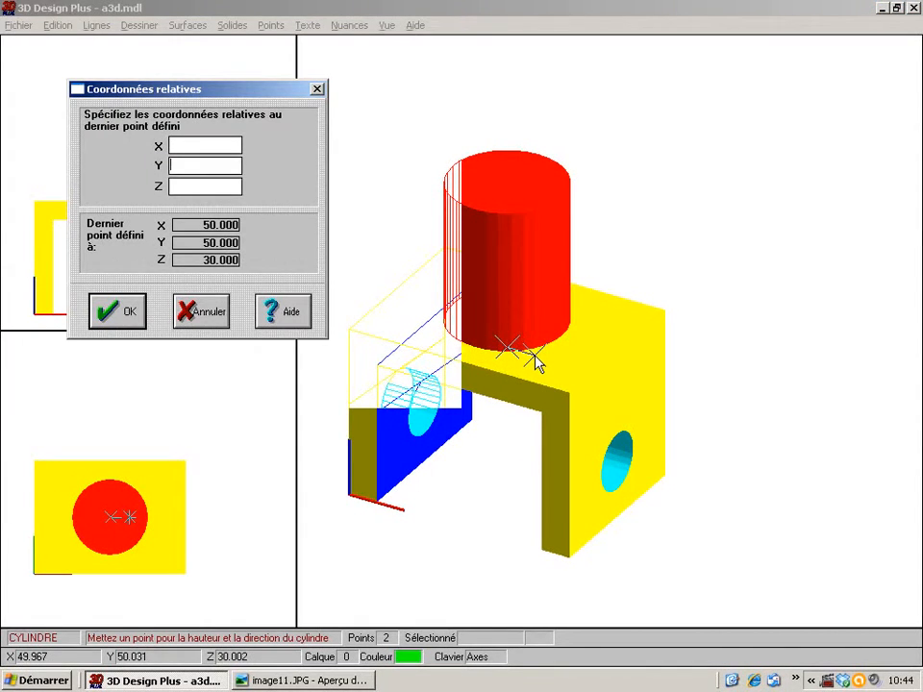
pyautogui.write('60')
pyautogui.press('Return')
pyautogui.press('Return')
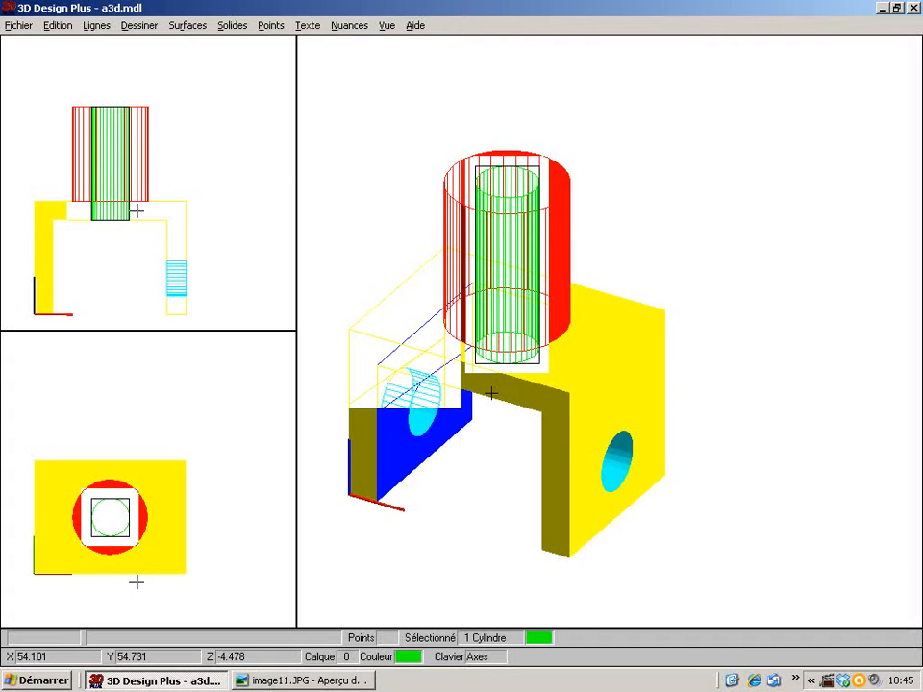
pyautogui.click(349, 26)
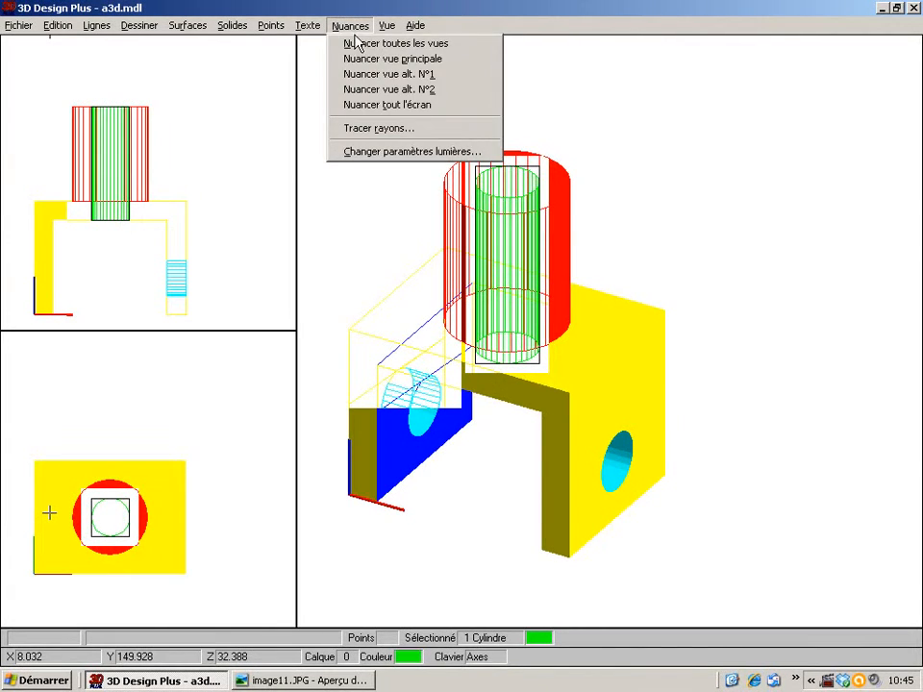
pyautogui.click(355, 41)
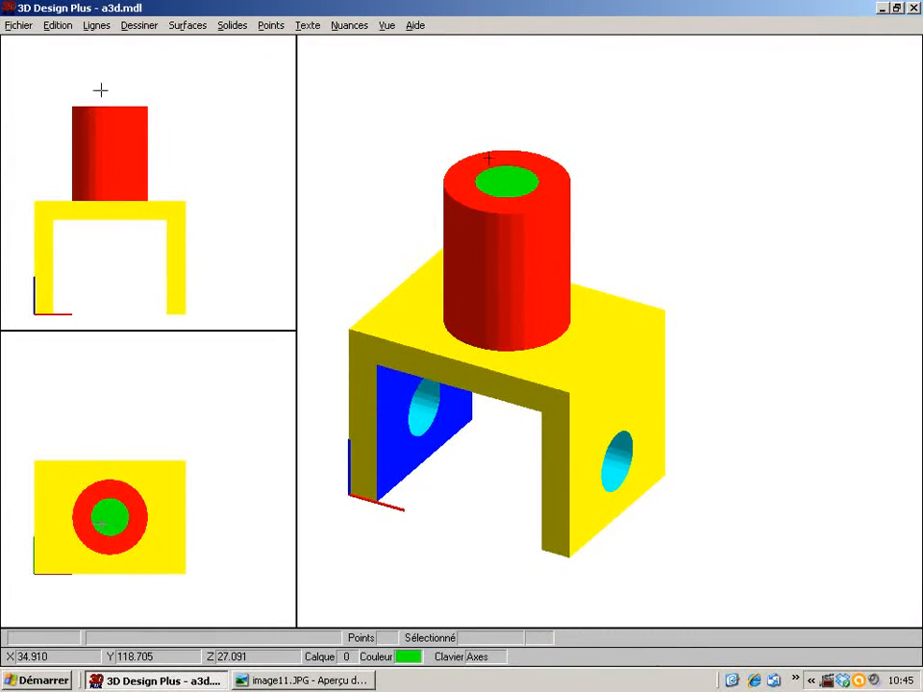
# - Subtract the green cylinder from the bracket, identifying it by absolute point X 50, Y 50, Z 30, and shade all views
pyautogui.click(58, 27)
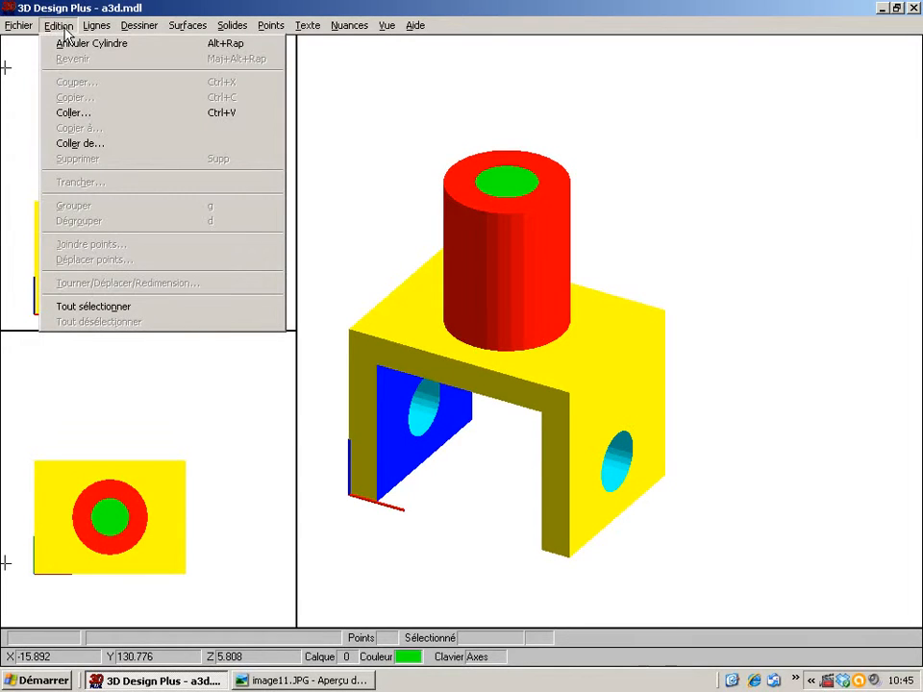
pyautogui.click(82, 306)
pyautogui.click(233, 26)
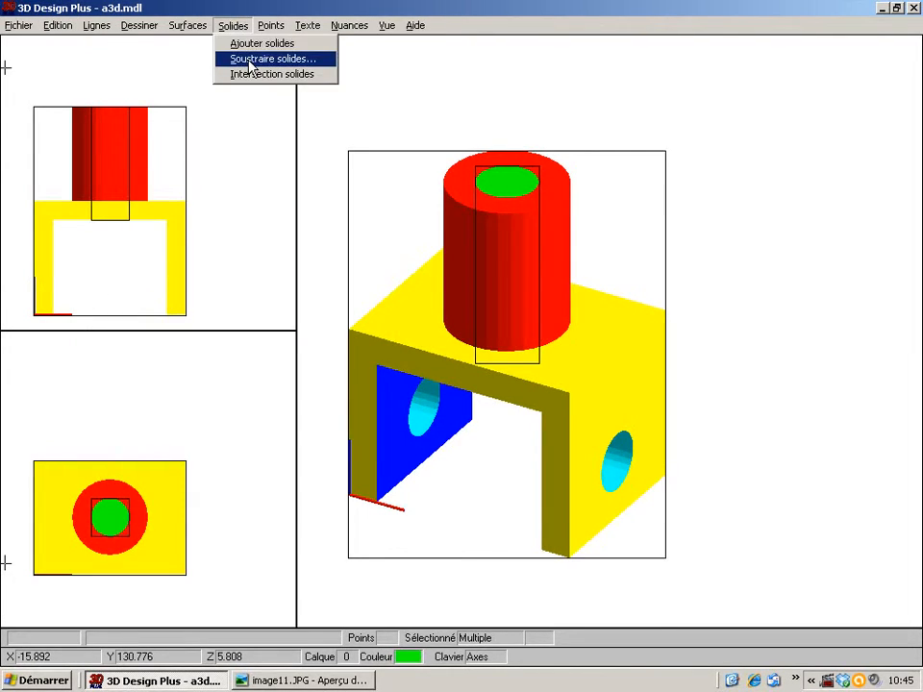
pyautogui.click(250, 66)
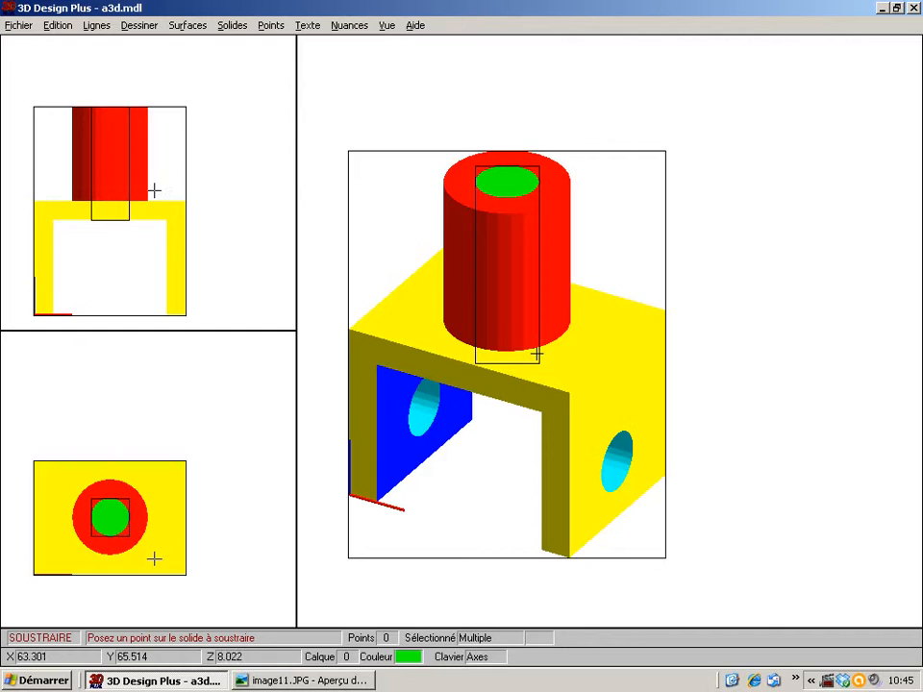
pyautogui.press("'")
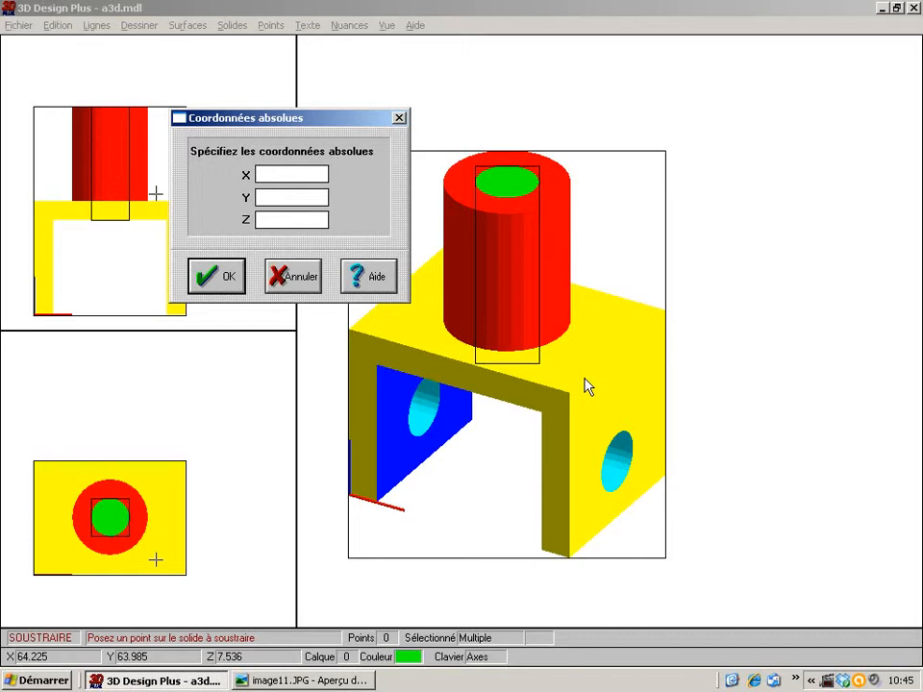
pyautogui.write('50')
pyautogui.press('Tab')
pyautogui.write('50')
pyautogui.press('Tab')
pyautogui.write('30')
pyautogui.press('Return')
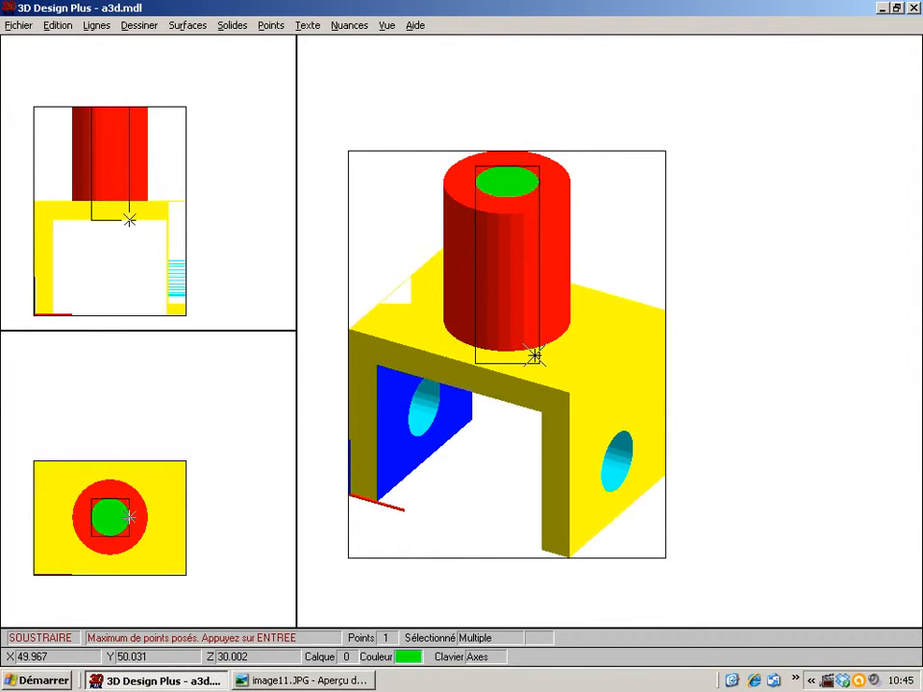
pyautogui.press('Return')
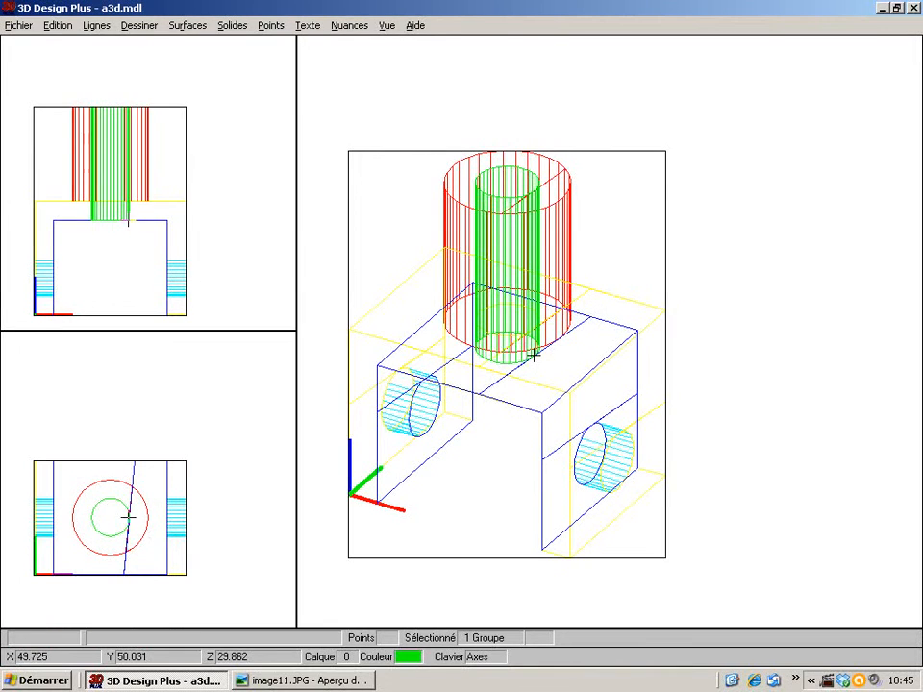
pyautogui.click(350, 26)
pyautogui.click(350, 42)
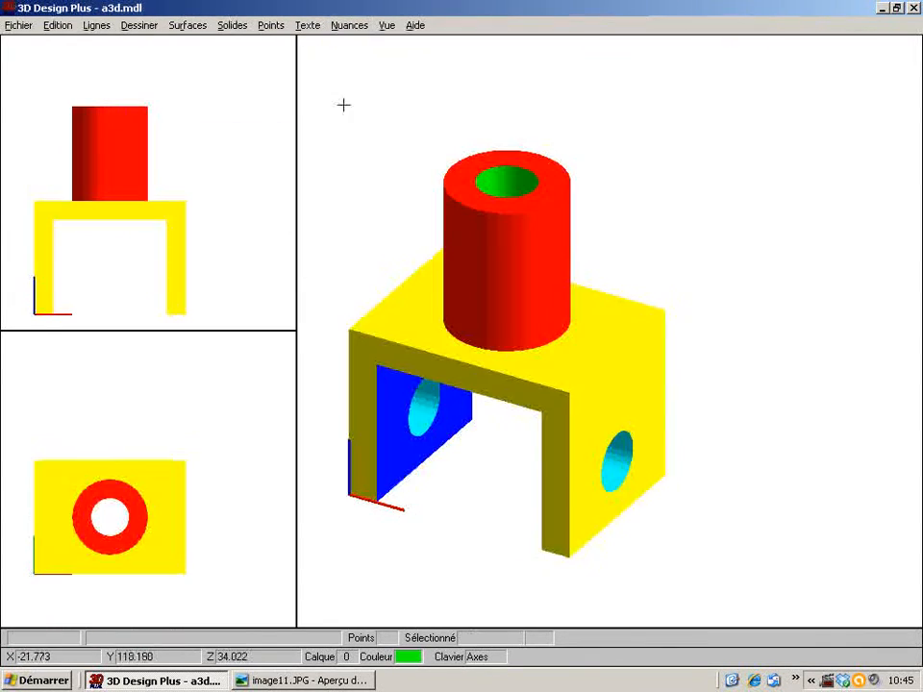
# - Play a full-size, quick-shaded animation of the bracket with the preview option enabled, exit it, and shade all views again
pyautogui.click(20, 27)
pyautogui.moveTo(56, 250)
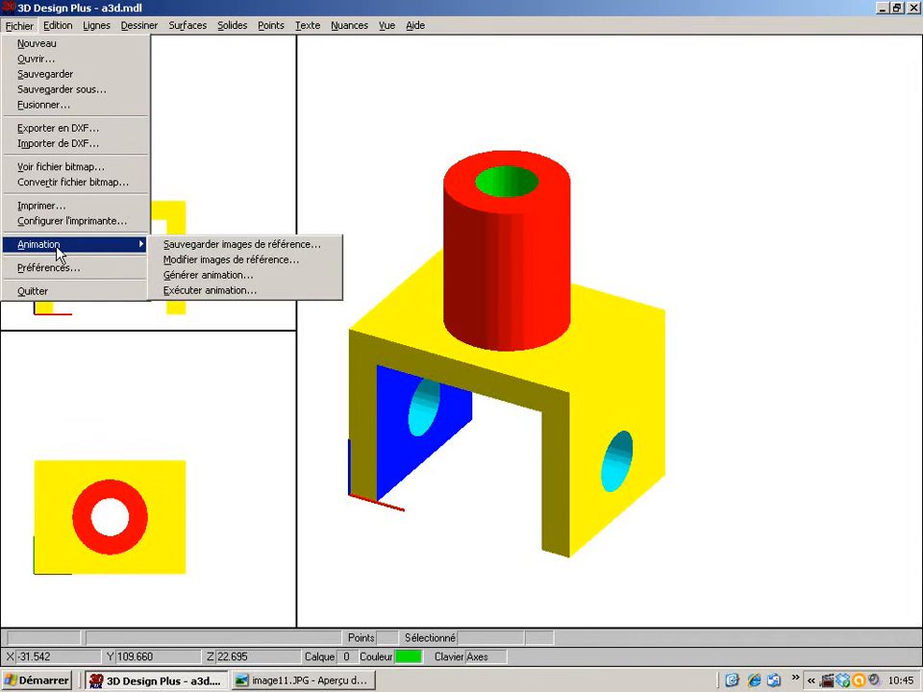
pyautogui.click(195, 277)
pyautogui.click(283, 180)
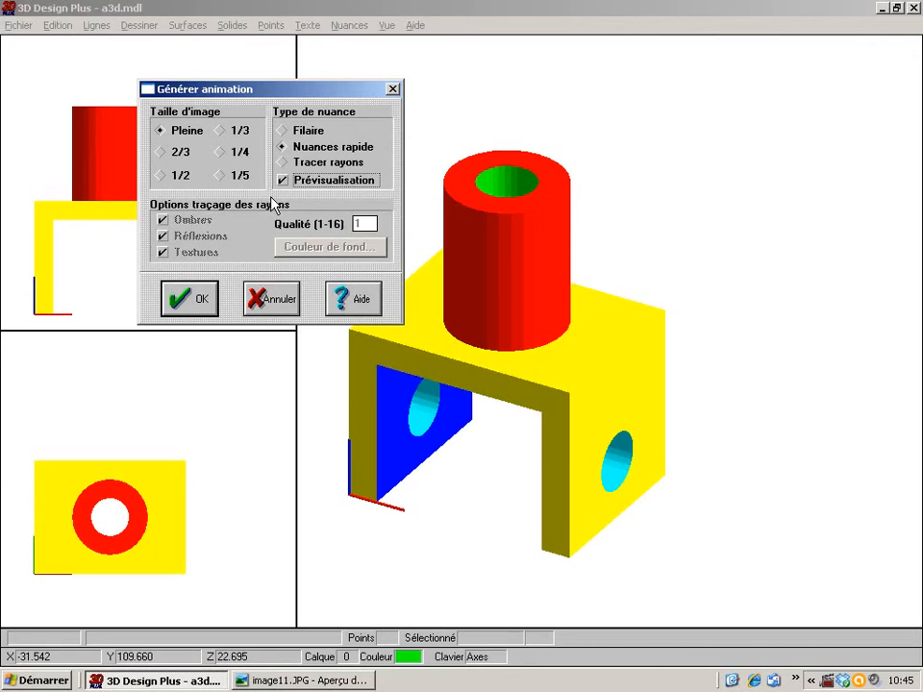
pyautogui.click(197, 299)
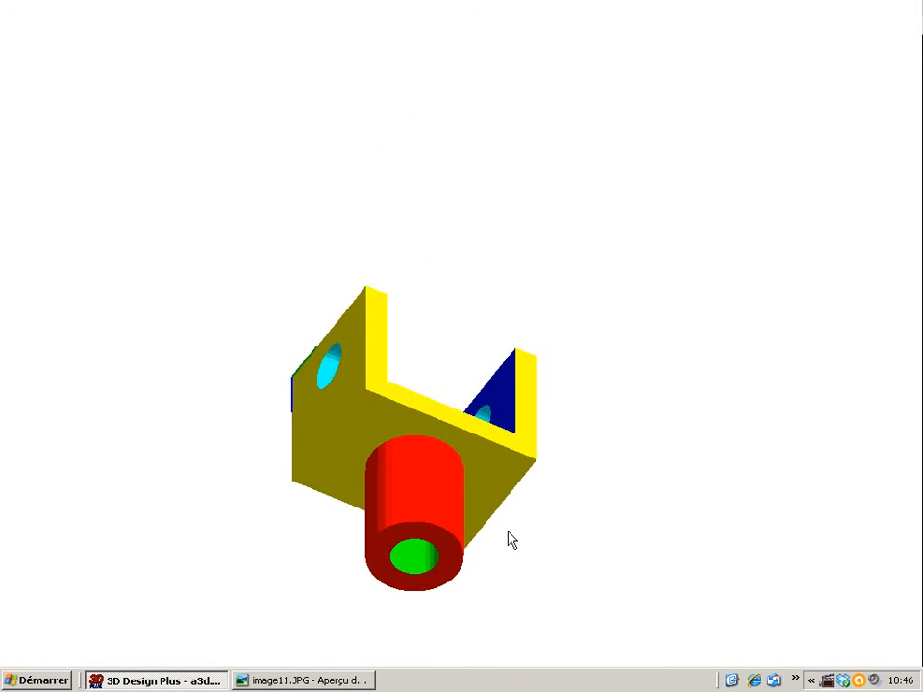
pyautogui.click(463, 409)
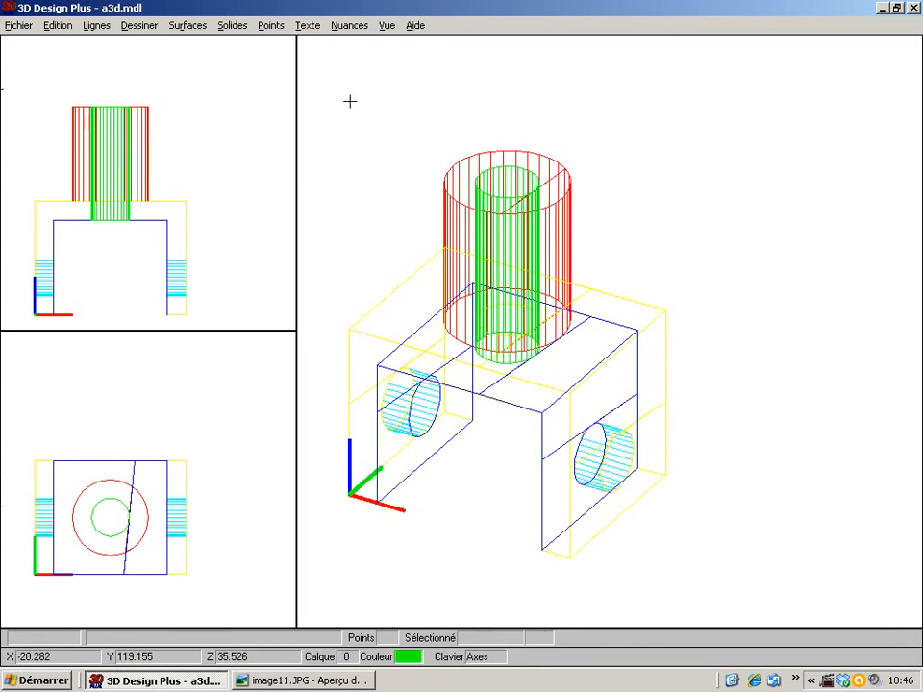
pyautogui.click(350, 26)
pyautogui.click(370, 42)
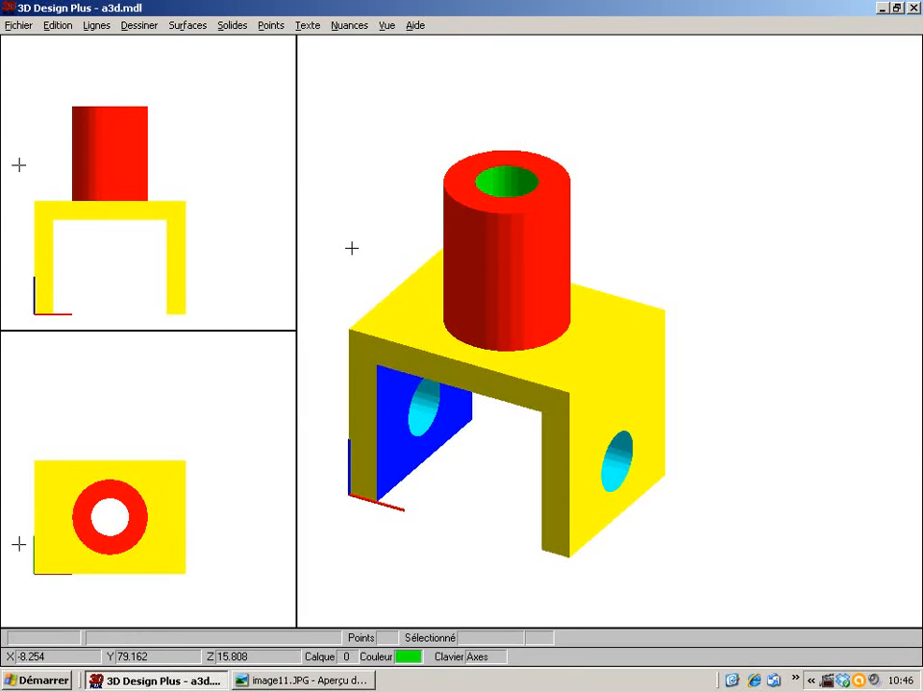